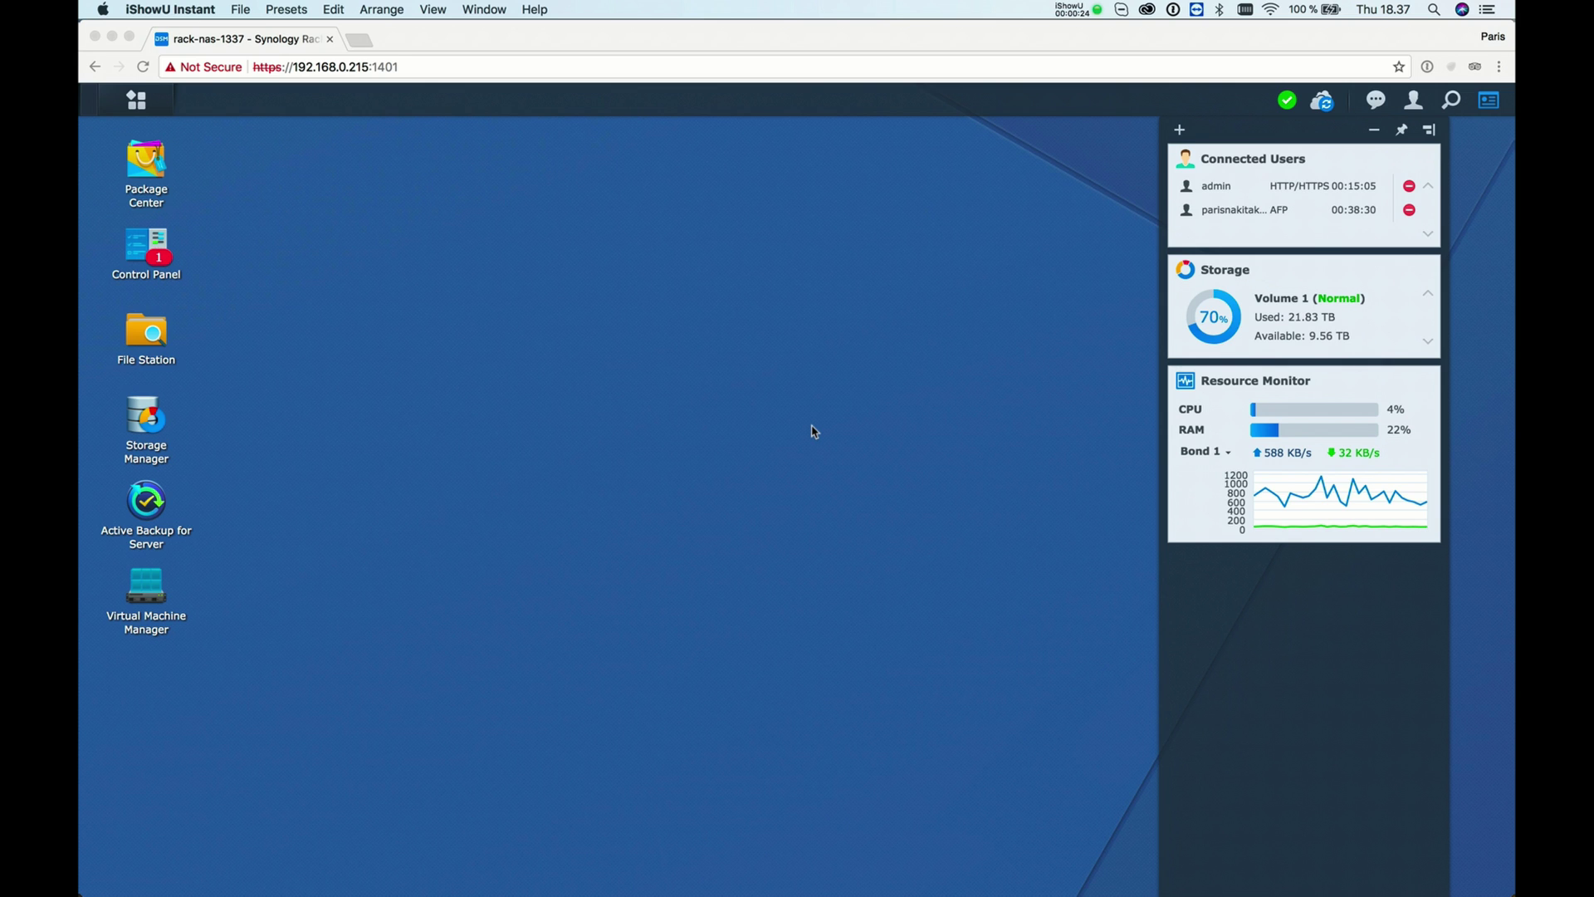
Step: Launch Virtual Machine Manager's Create wizard and pick Linux as the operating system
{"action": "left_click", "coordinate": [333, 650]}
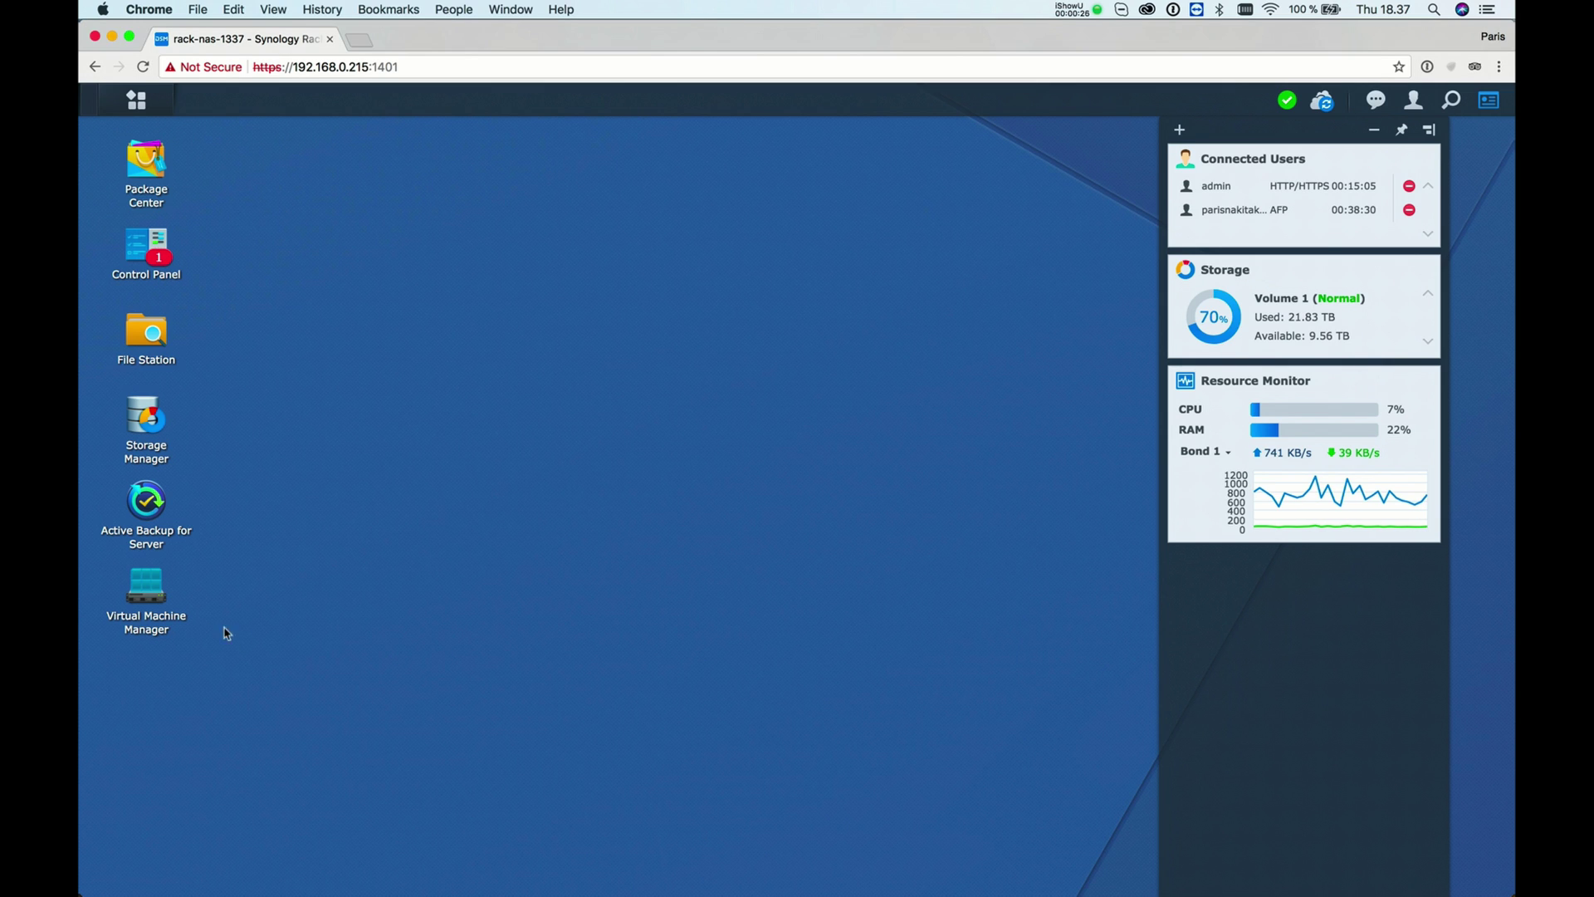
{"action": "left_click", "coordinate": [155, 630]}
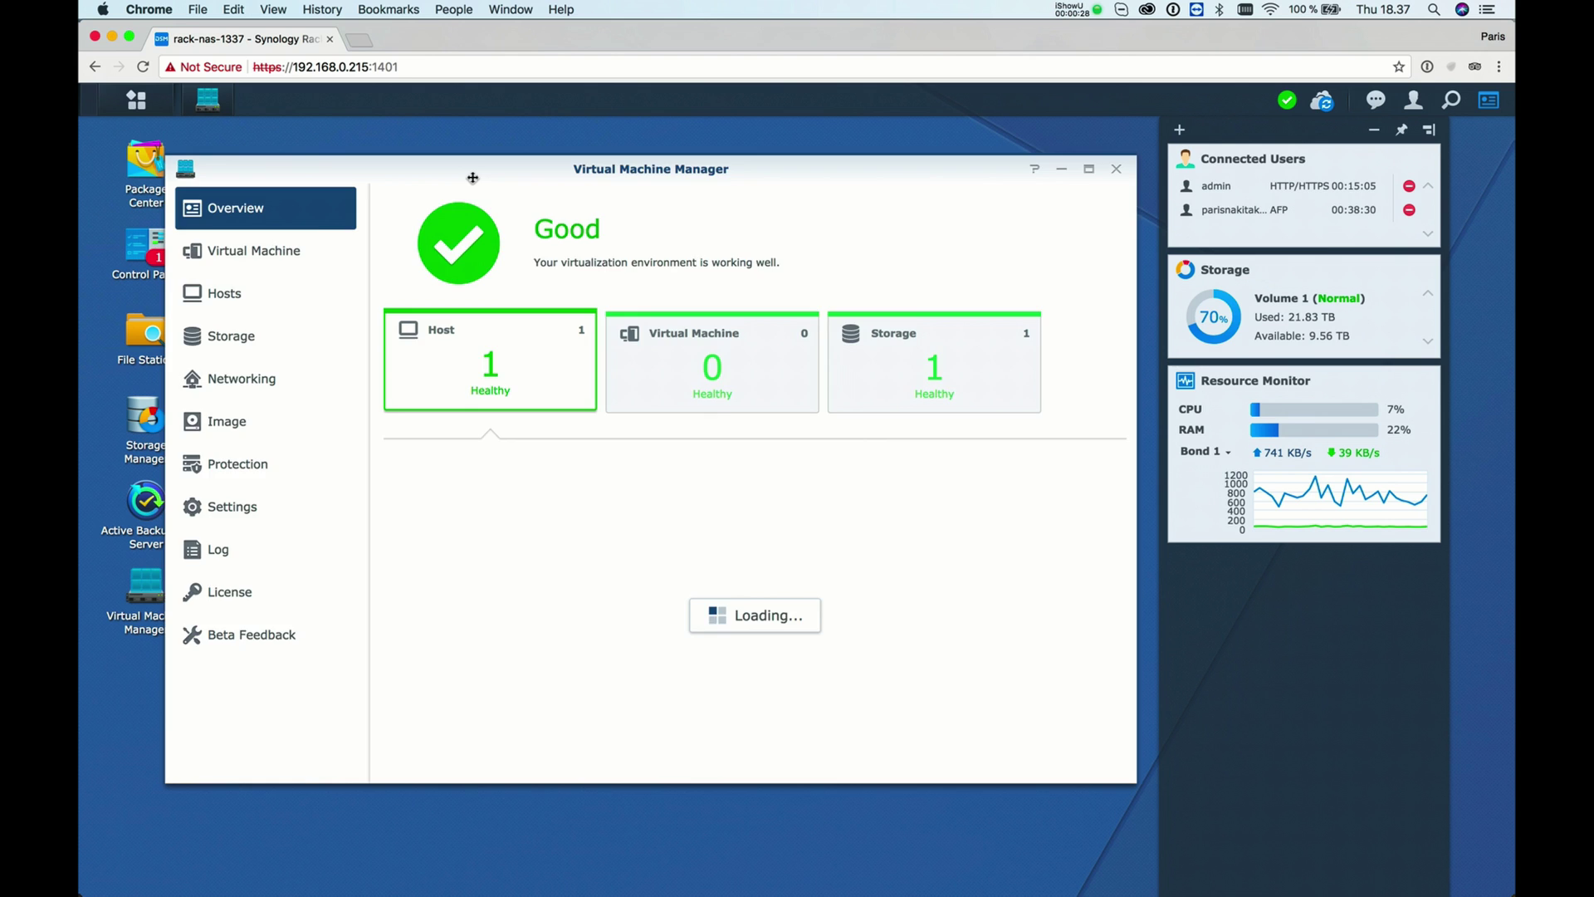
{"action": "left_click_drag", "start_coordinate": [475, 168], "coordinate": [474, 161]}
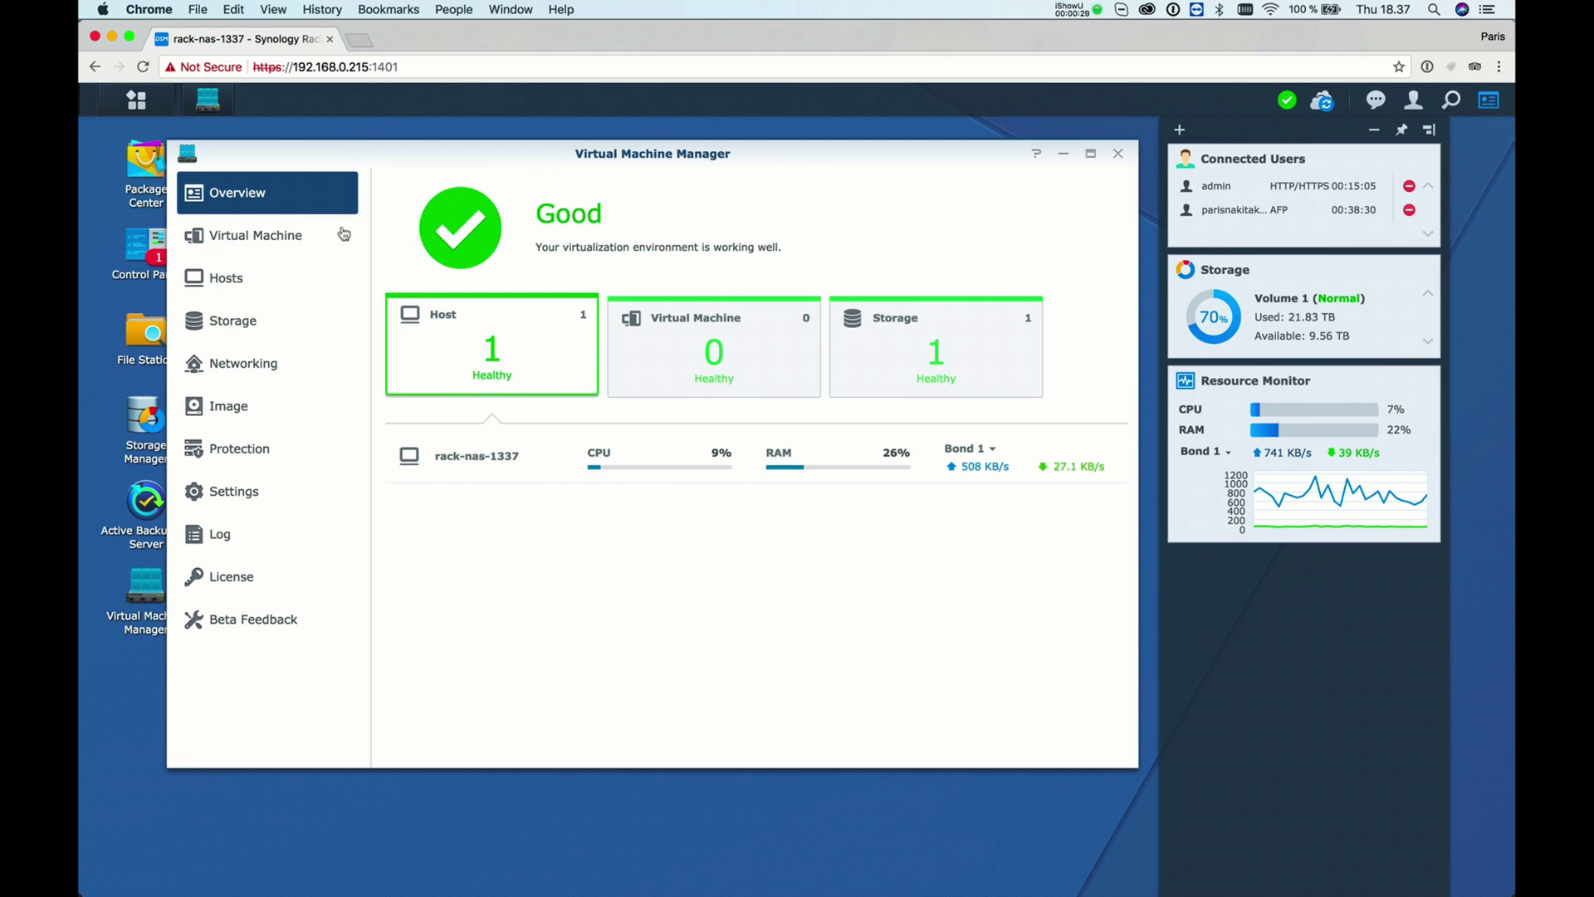
{"action": "left_click", "coordinate": [279, 245]}
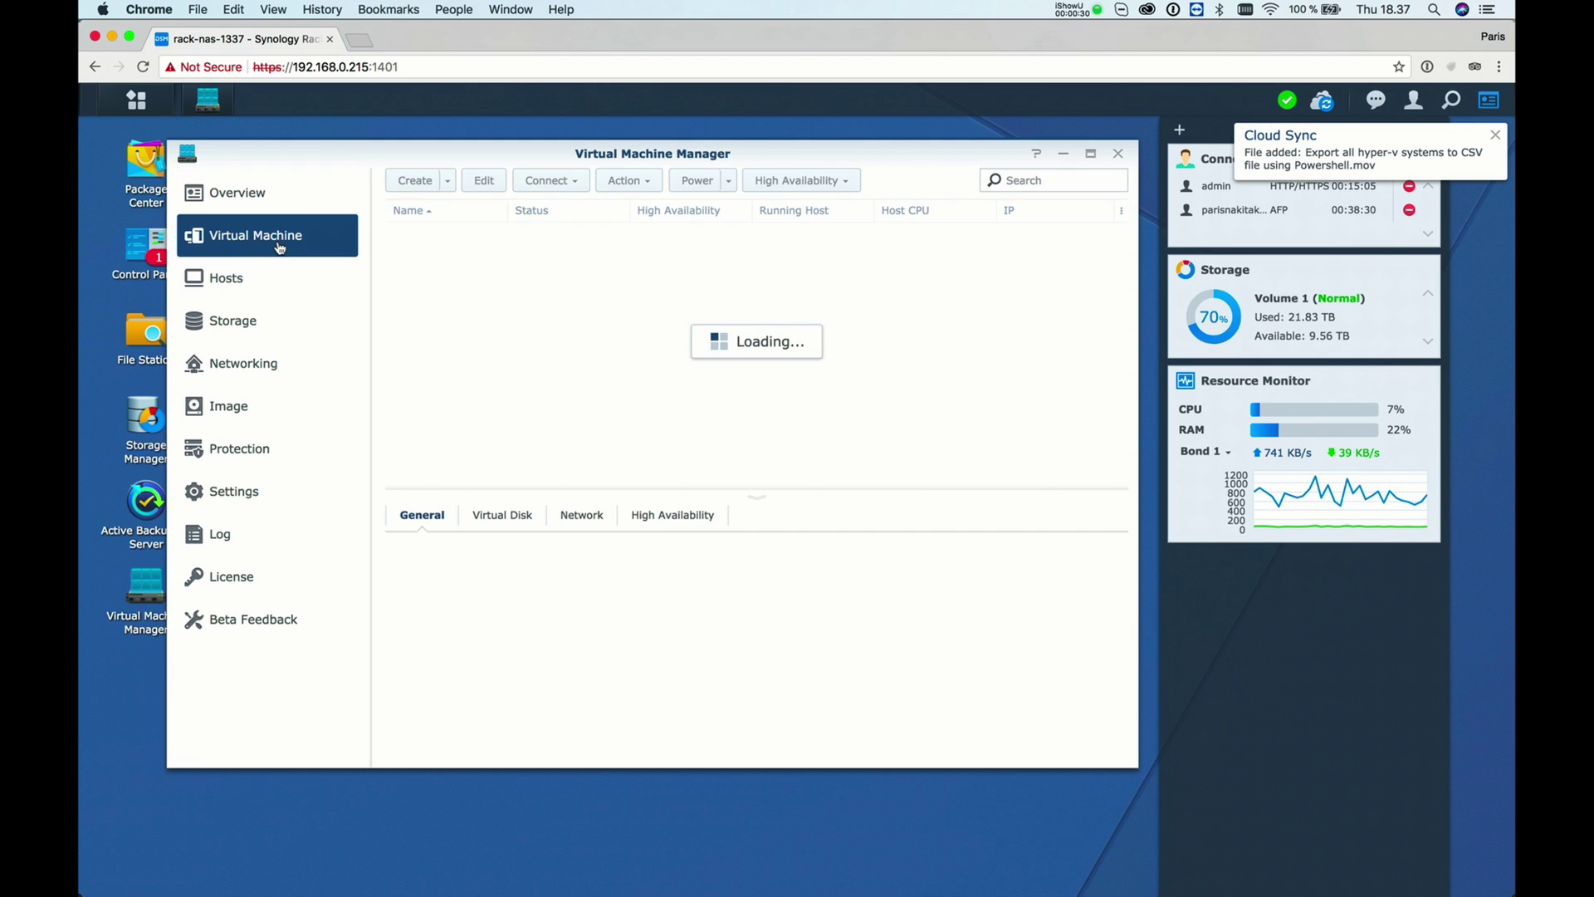
{"action": "left_click", "coordinate": [414, 186]}
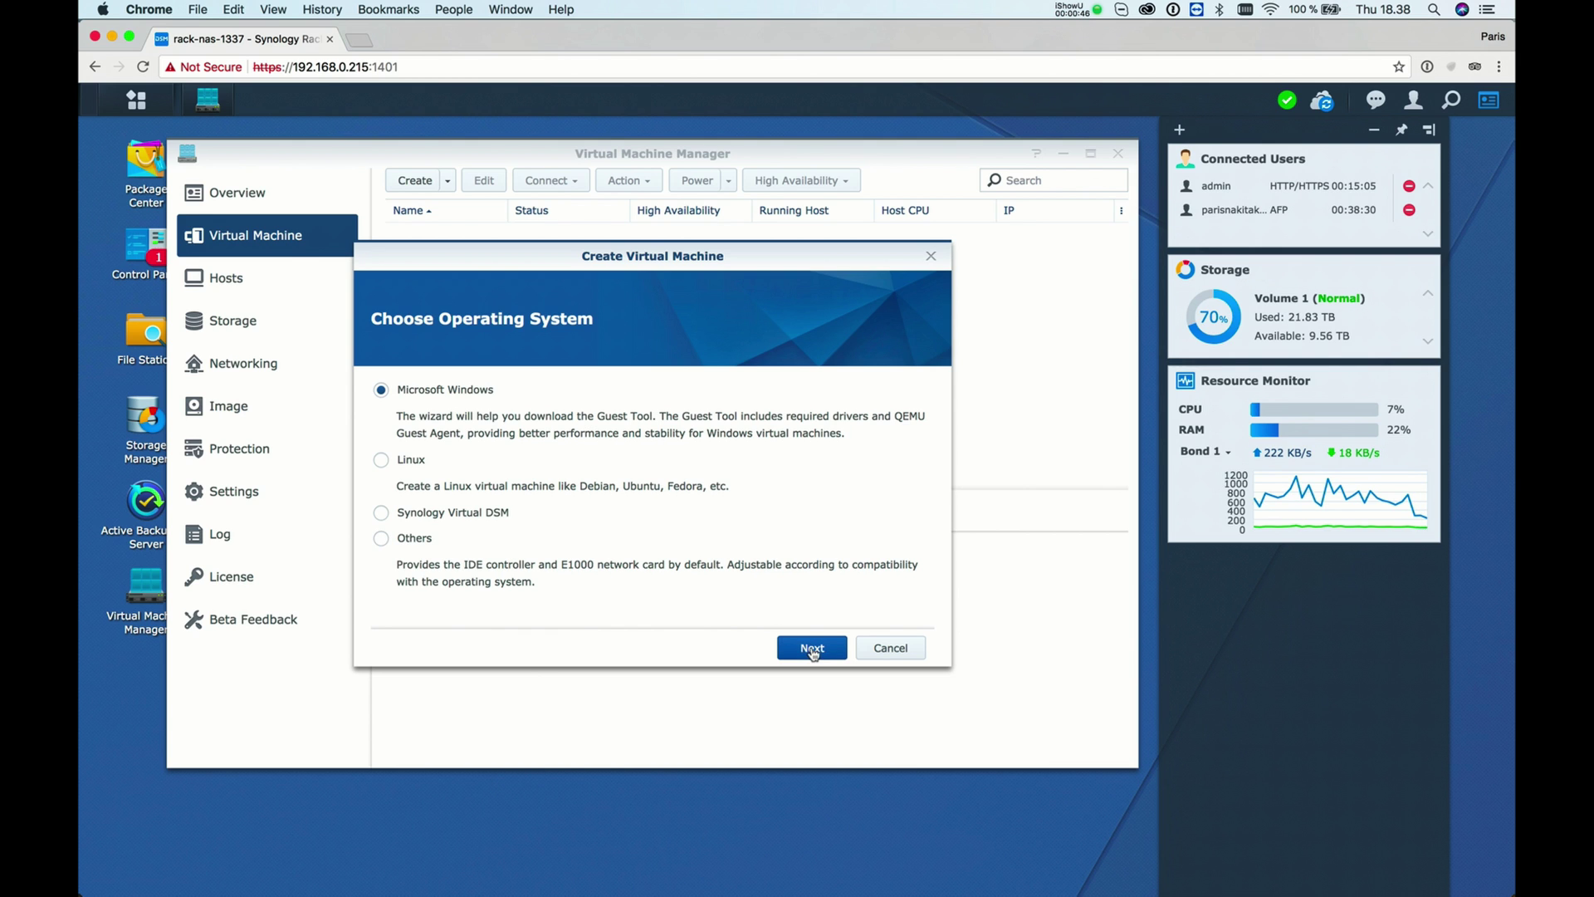
{"action": "left_click", "coordinate": [420, 462]}
Step: Name the new virtual machine 'Ubuntu - test'
{"action": "left_click", "coordinate": [819, 648]}
{"action": "left_click", "coordinate": [608, 391]}
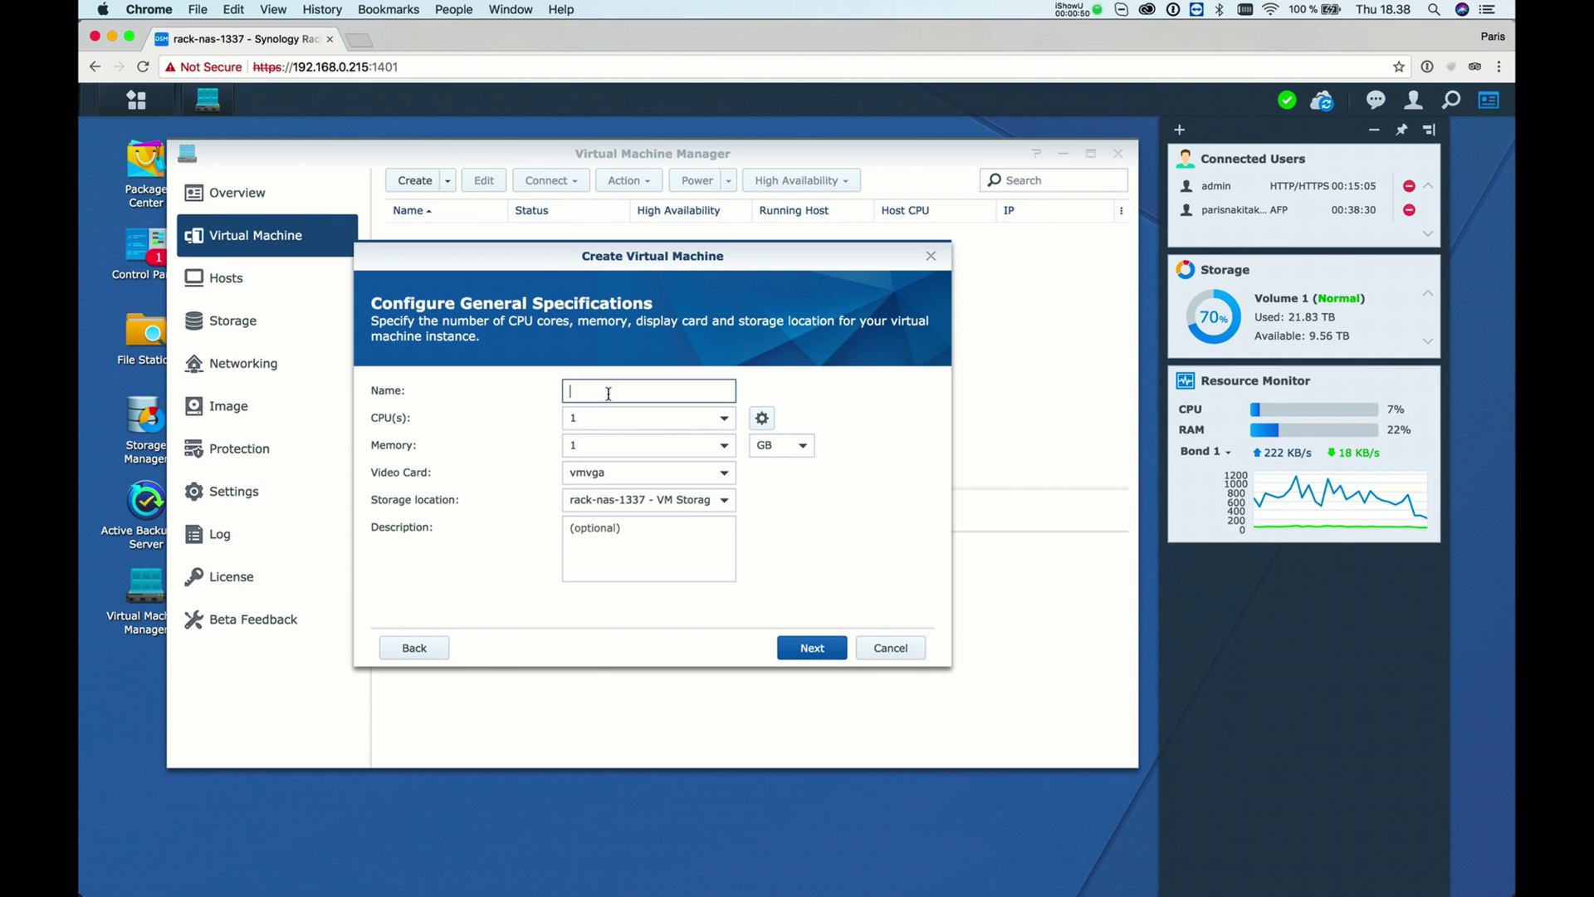
{"action": "type", "text": "Ubuntu - test"}
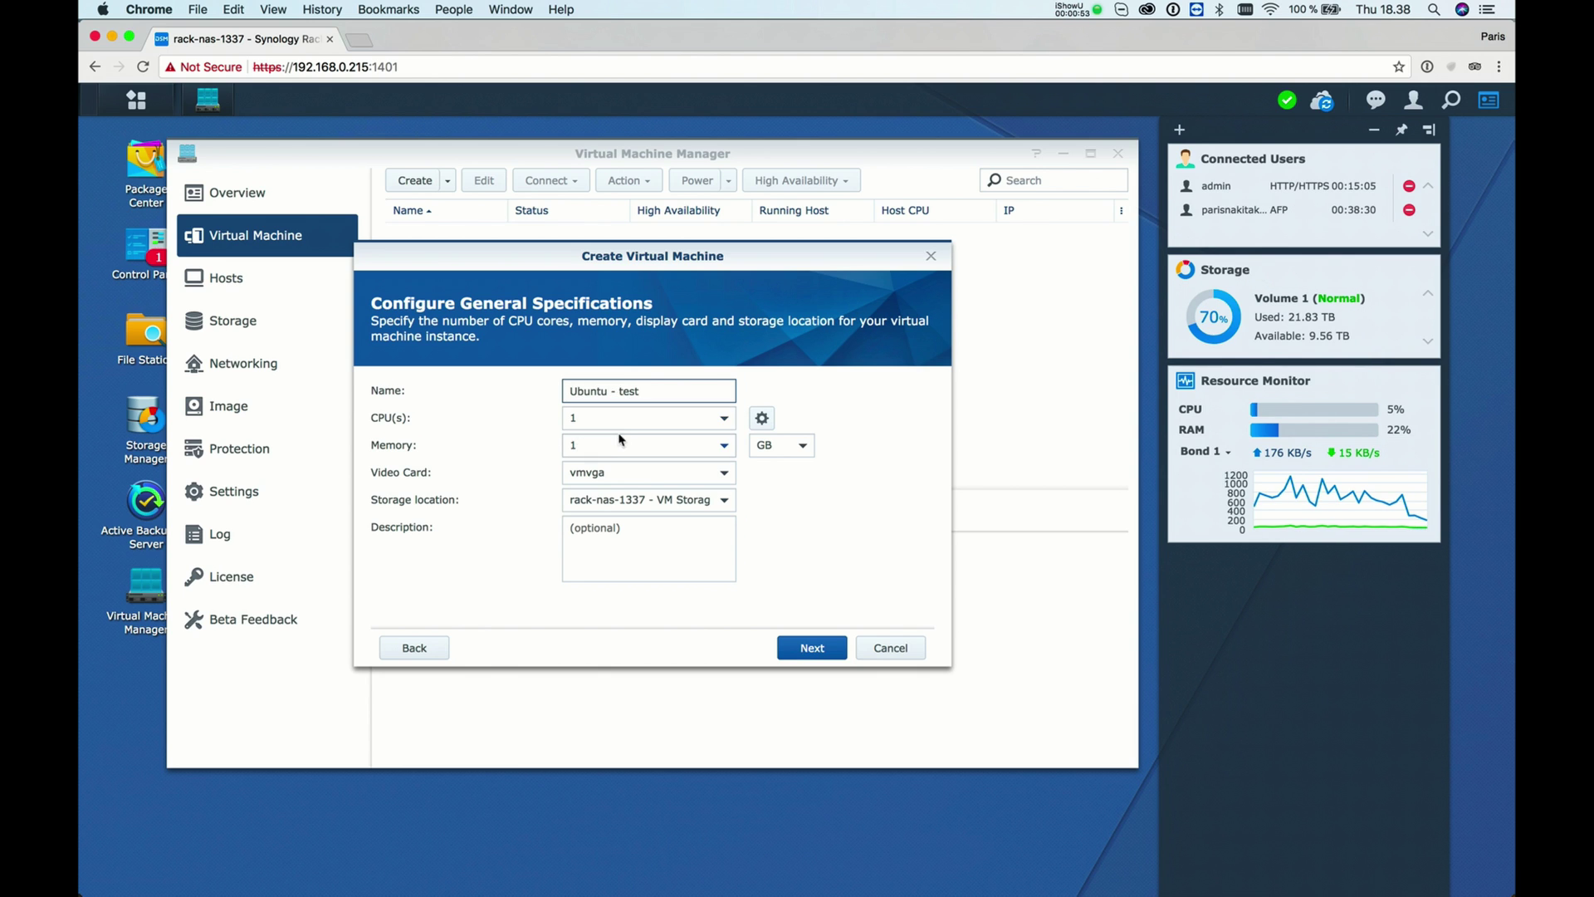
Step: Keep 1 CPU core, 1 GB memory and the existing storage location
{"action": "left_click", "coordinate": [620, 431]}
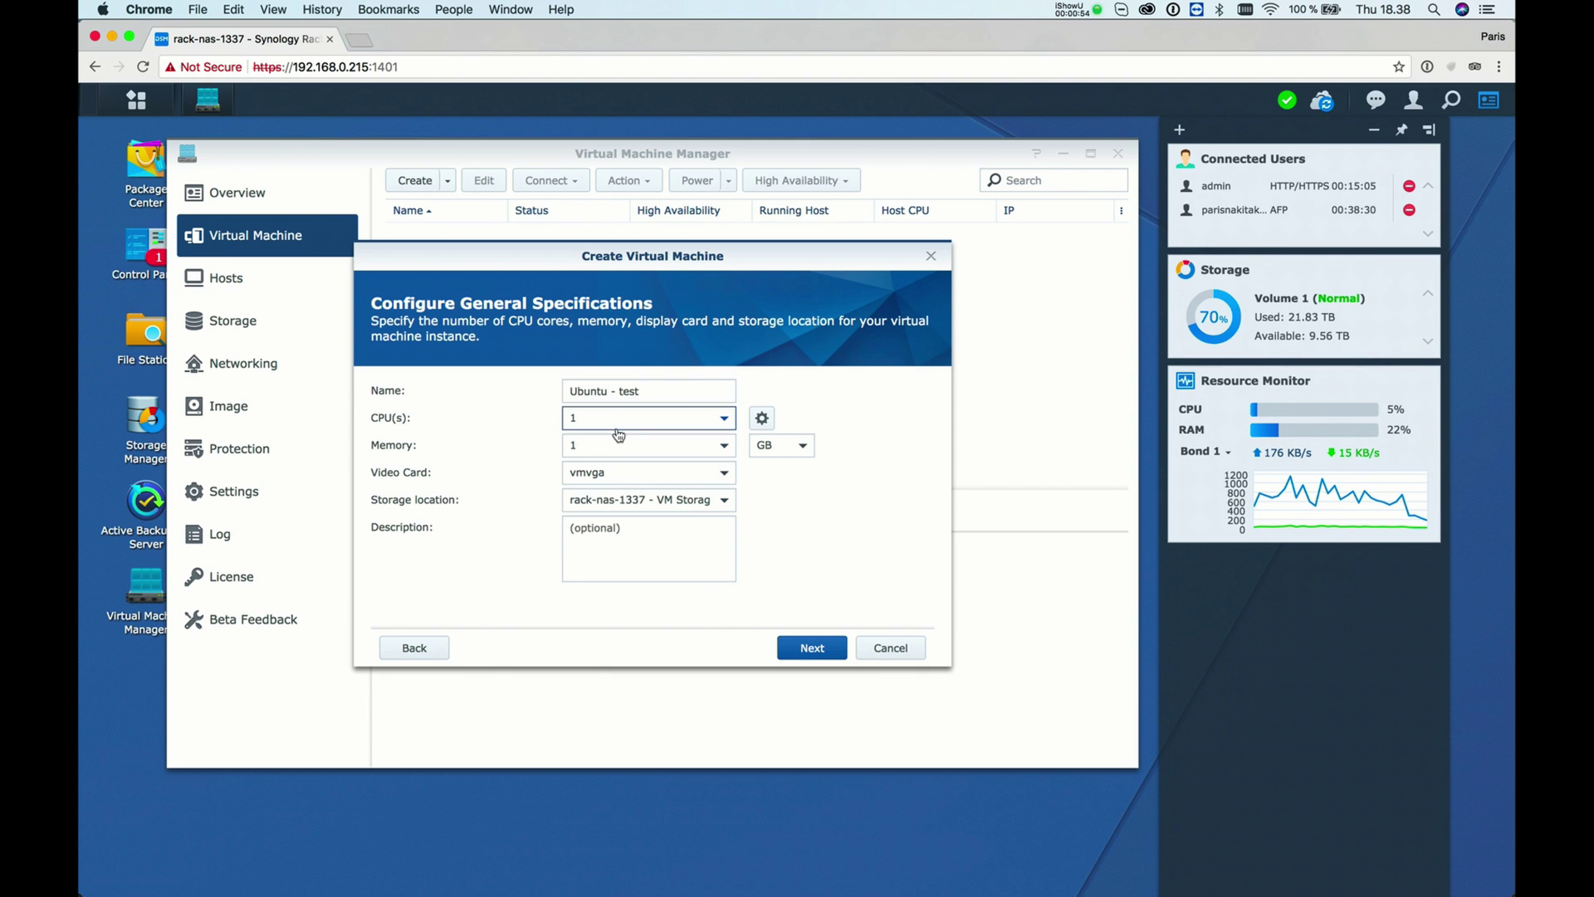
{"action": "left_click", "coordinate": [645, 428]}
{"action": "left_click", "coordinate": [646, 446]}
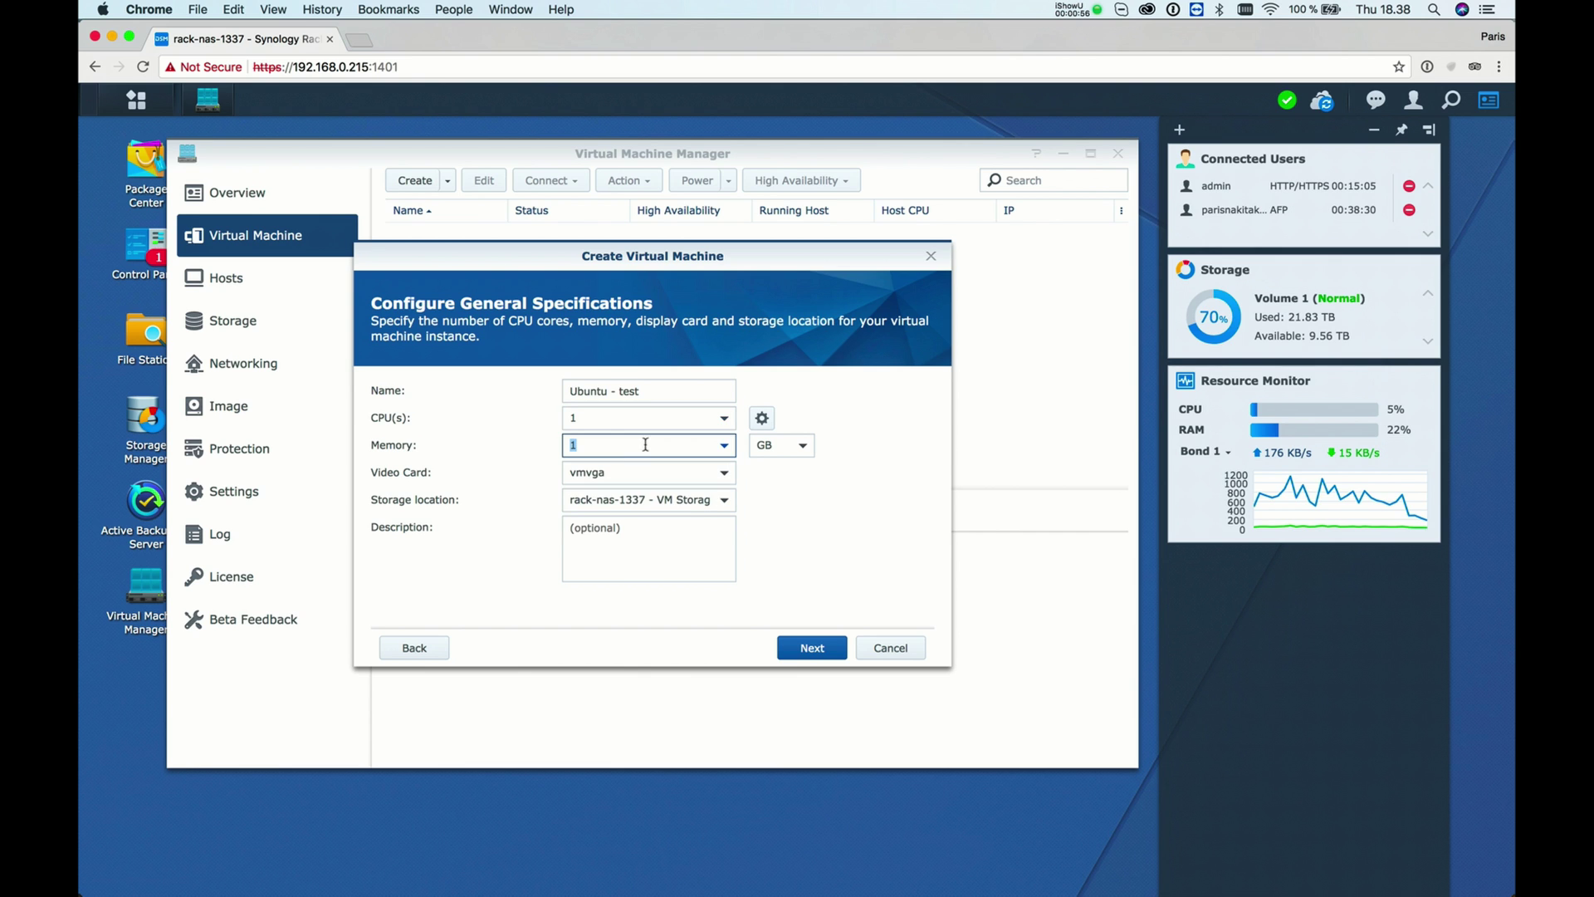
{"action": "left_click", "coordinate": [725, 448]}
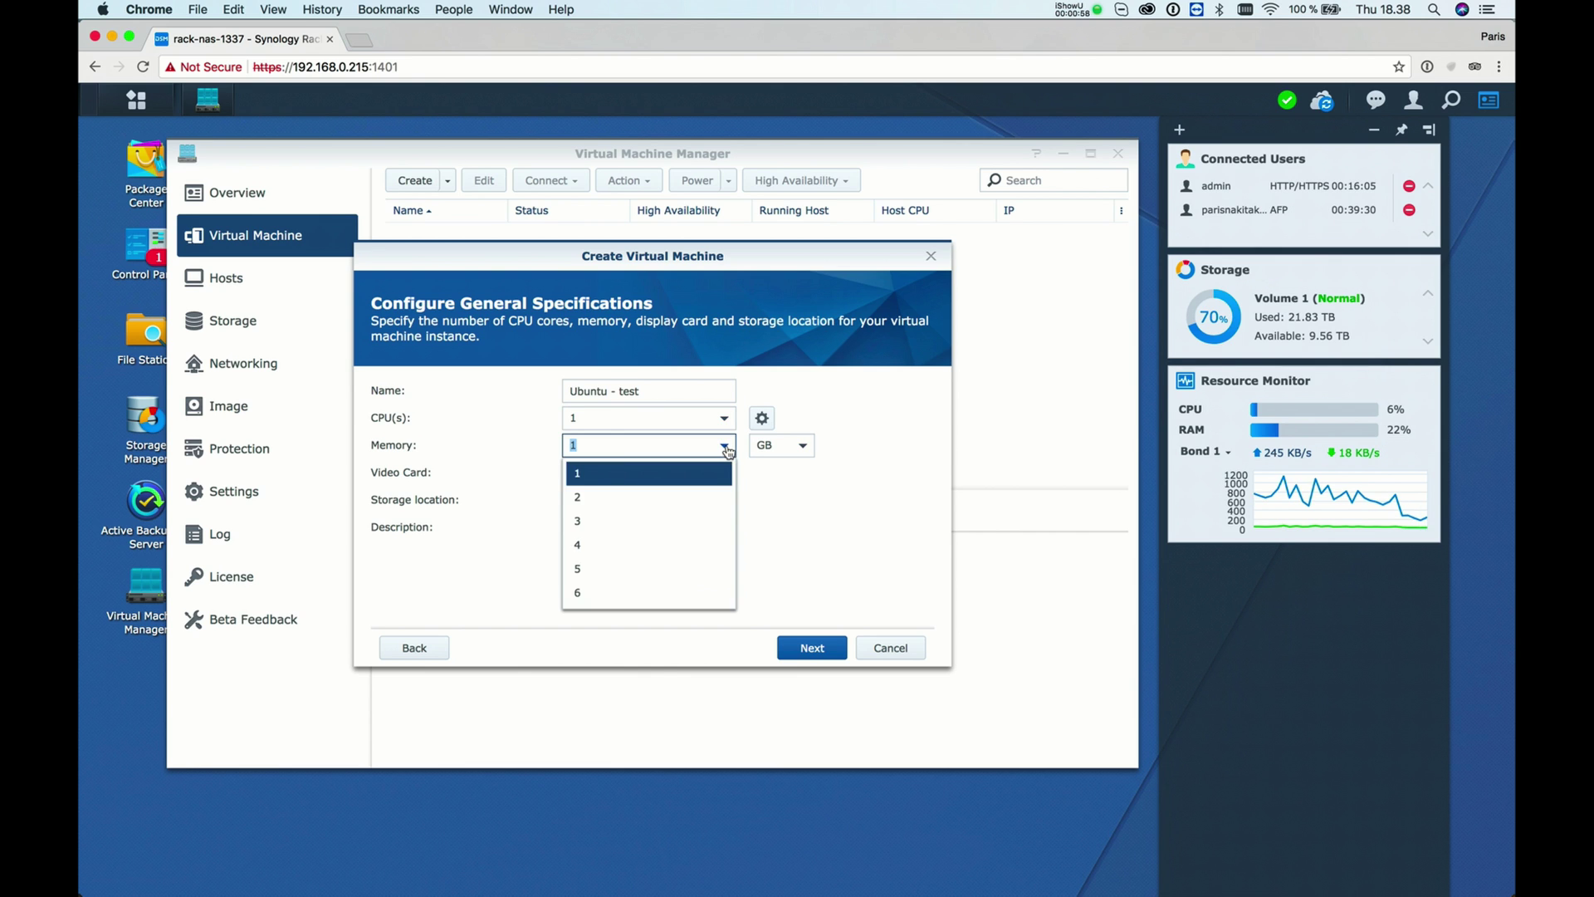
{"action": "left_click", "coordinate": [726, 448]}
{"action": "left_click", "coordinate": [705, 501]}
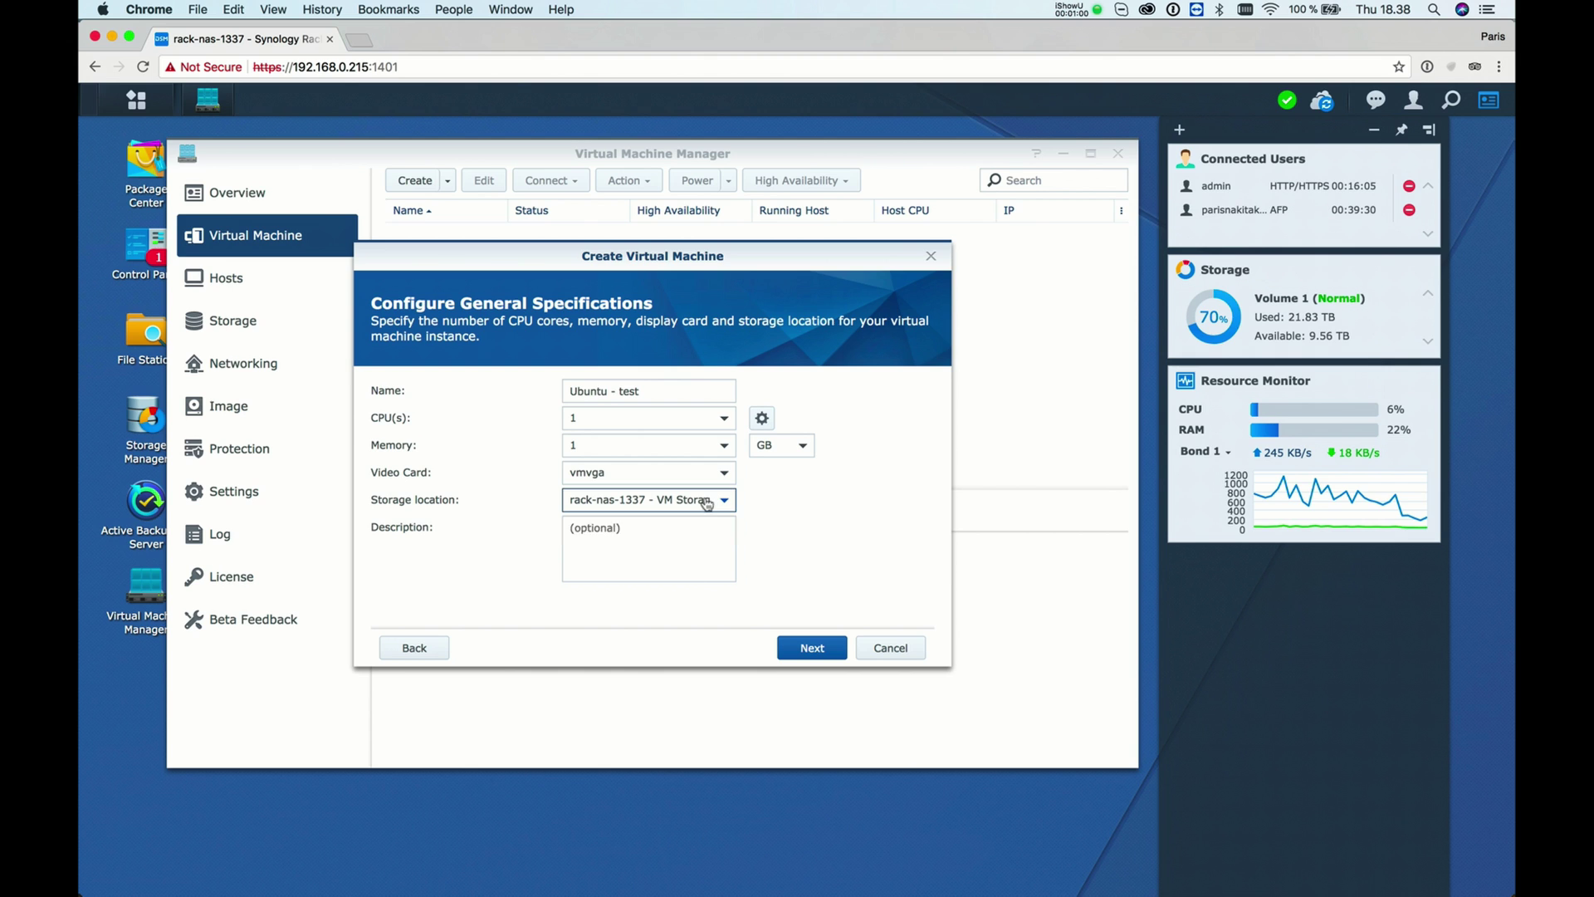
{"action": "left_click", "coordinate": [691, 529]}
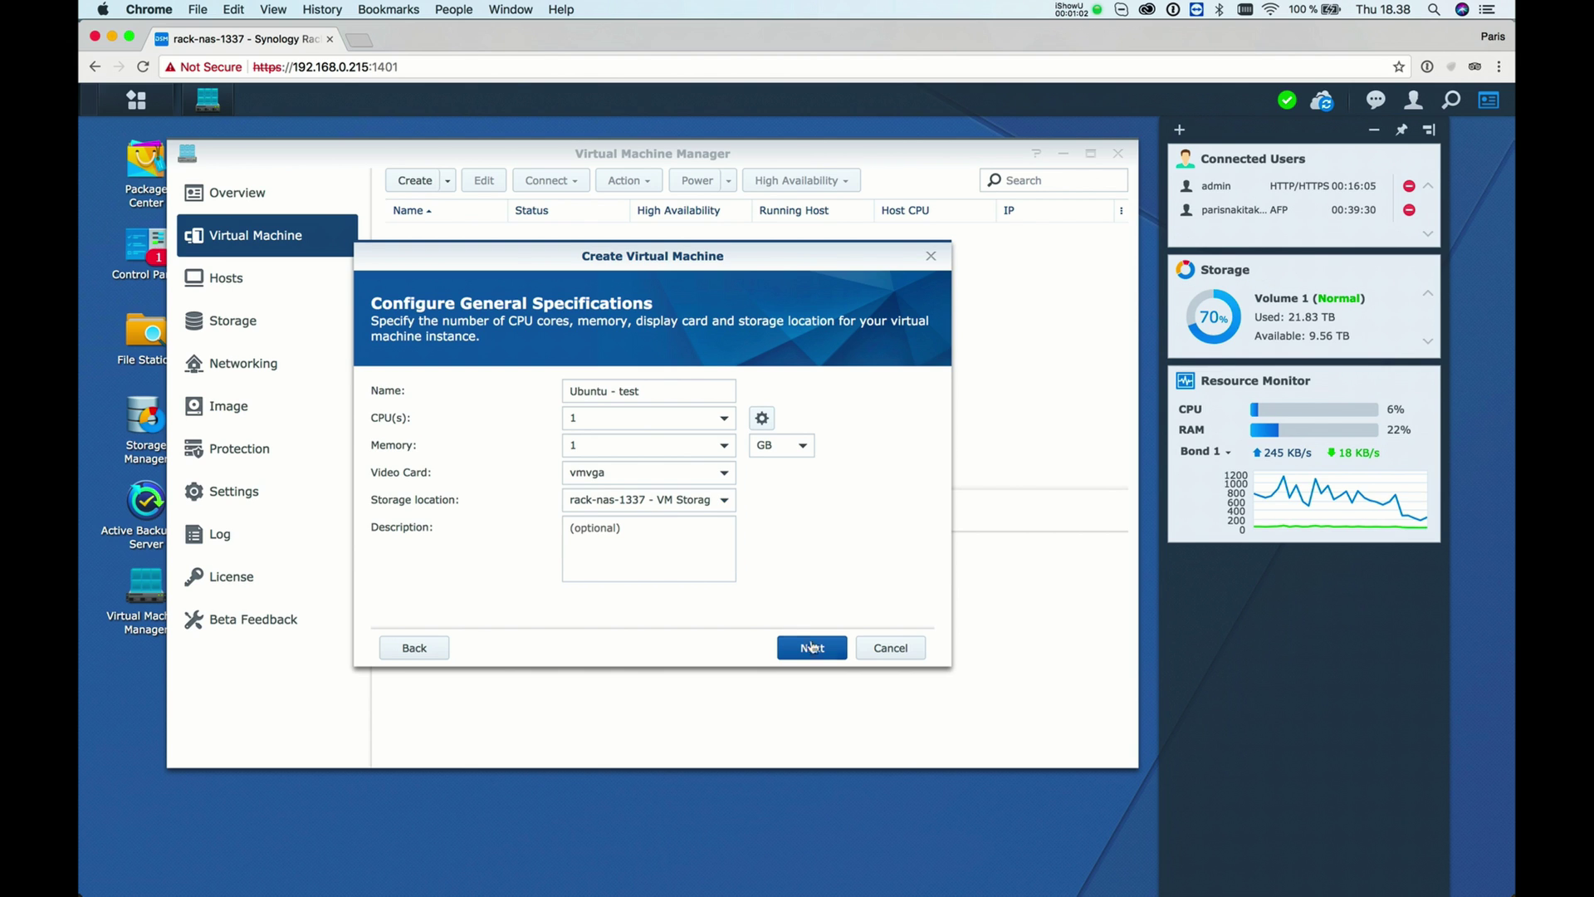
Step: Enter the description 'test' and continue to the Storage step
{"action": "left_click", "coordinate": [662, 551]}
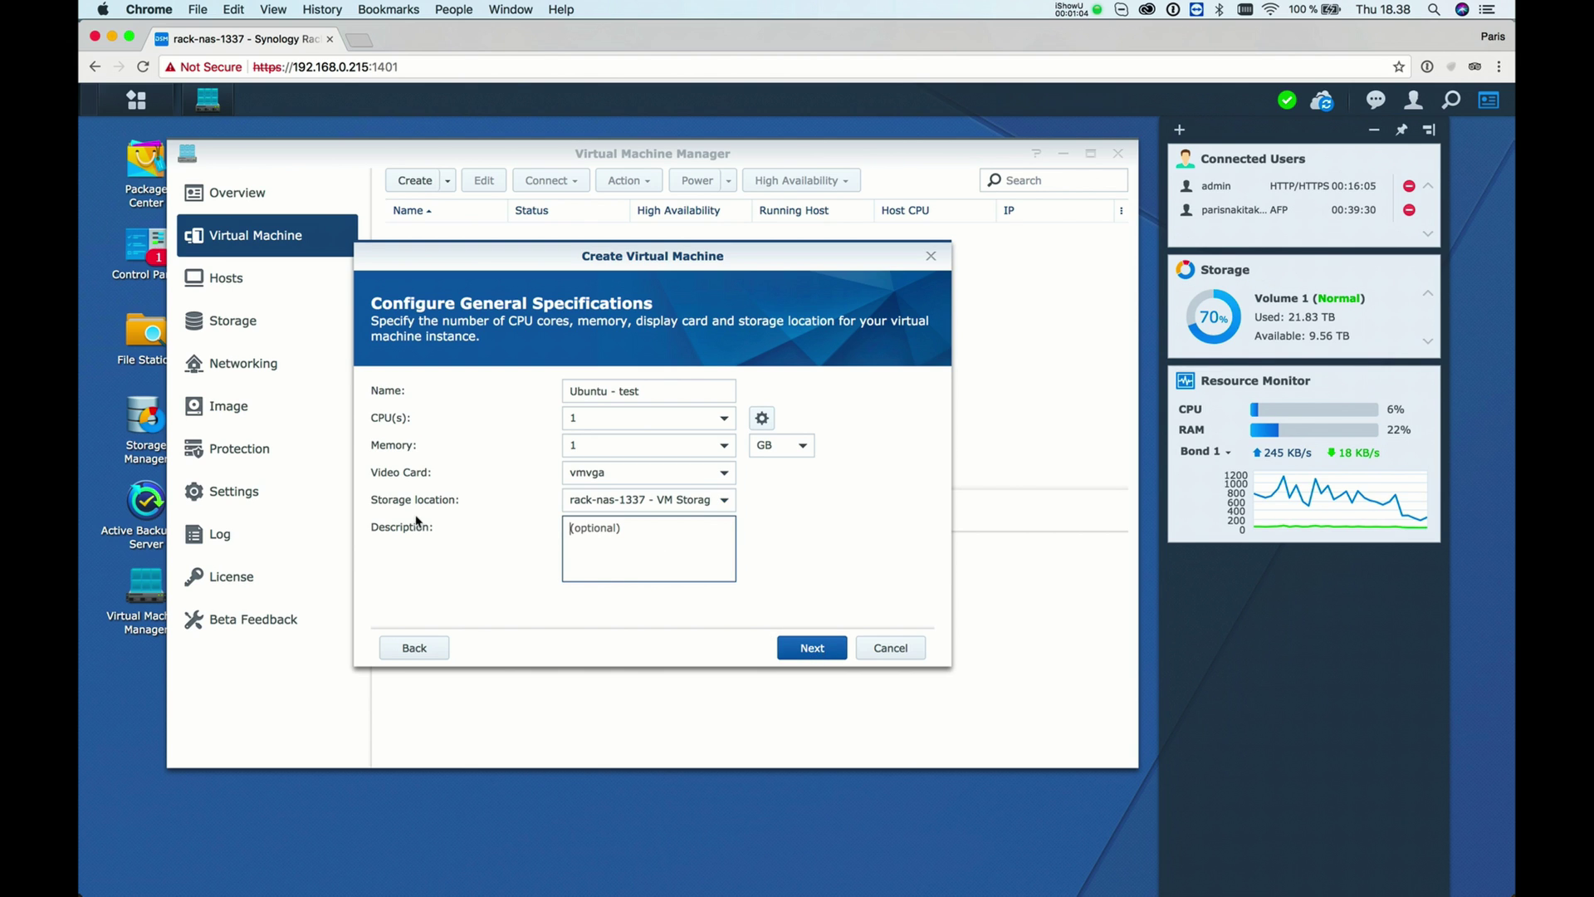
{"action": "type", "text": "test "}
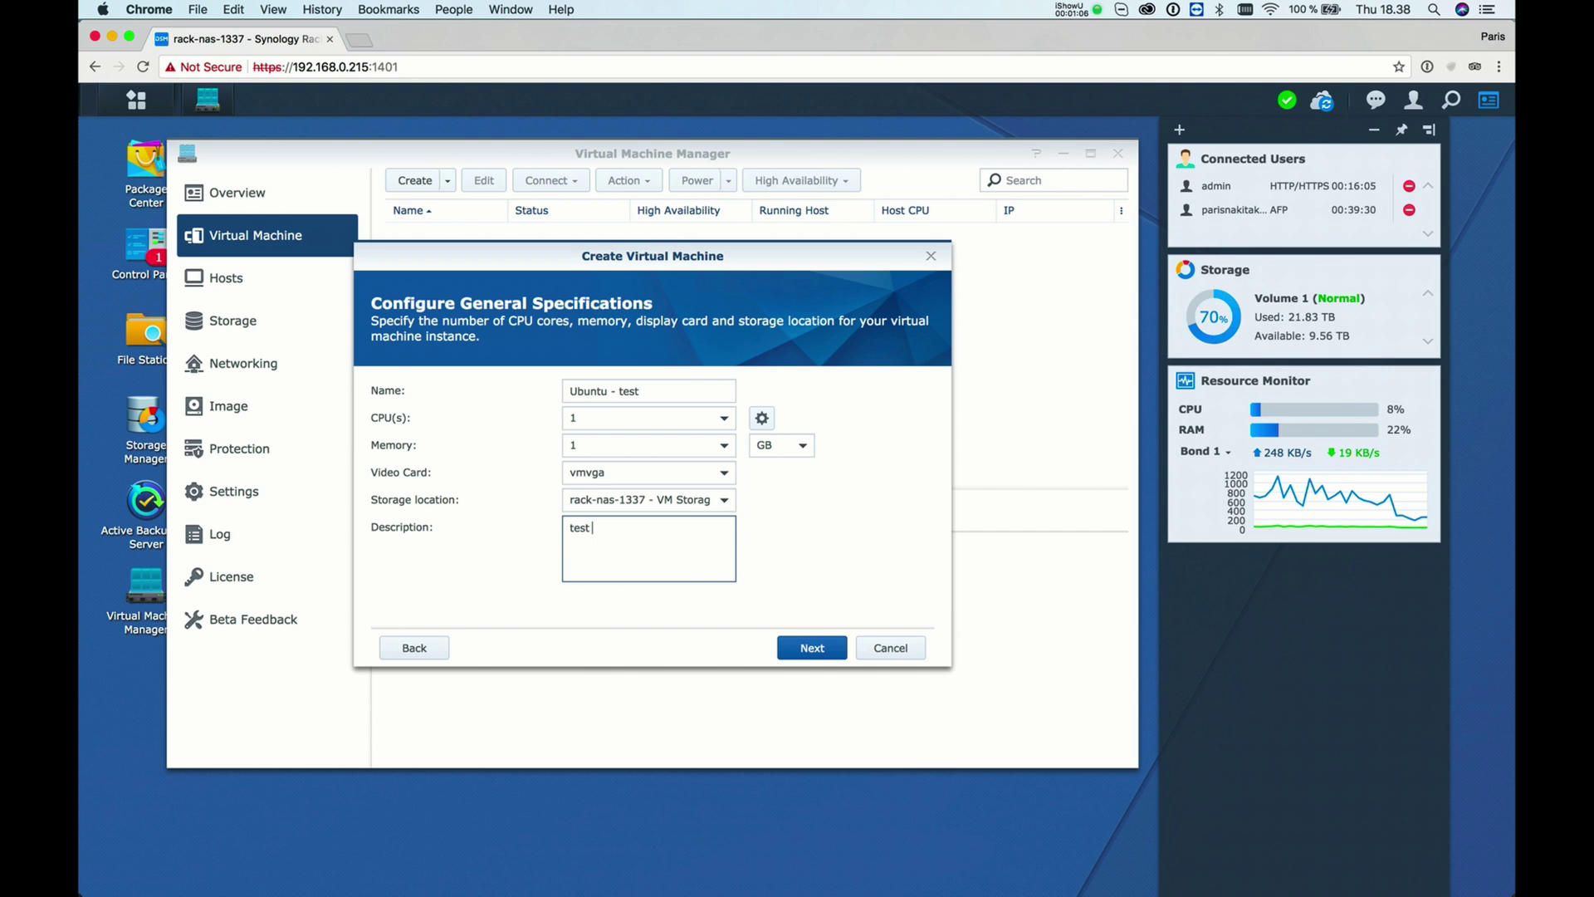
{"action": "type", "text": "machine"}
{"action": "left_click", "coordinate": [804, 650]}
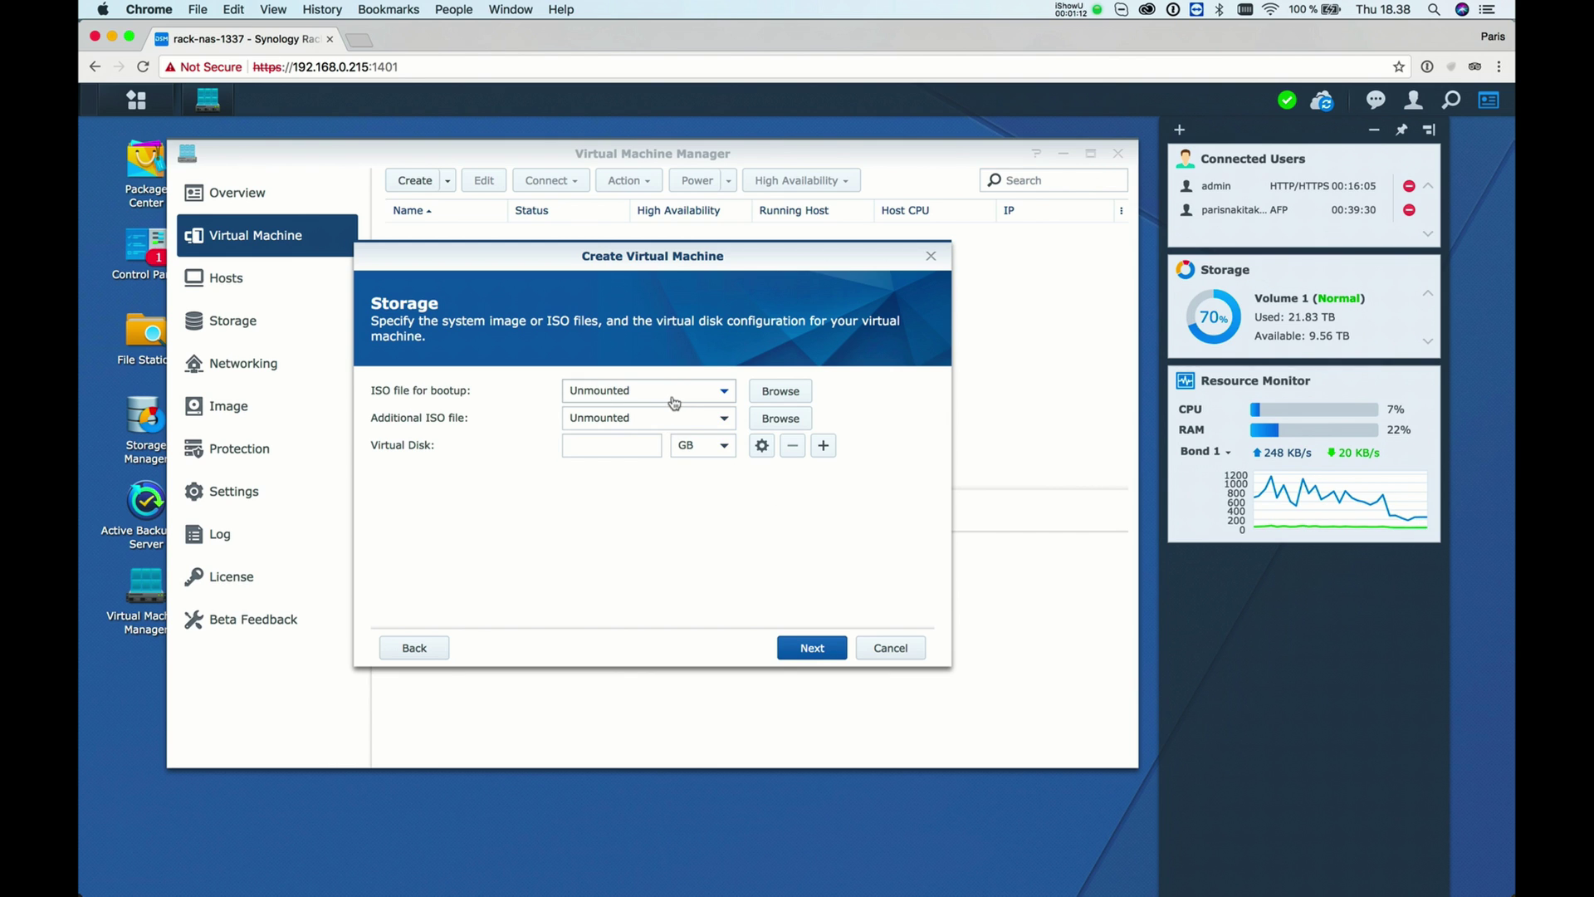
Step: Select the Ubuntu 17.04 server ISO from operativsystem > Linux > Ubuntu as bootup image
{"action": "left_click", "coordinate": [791, 392]}
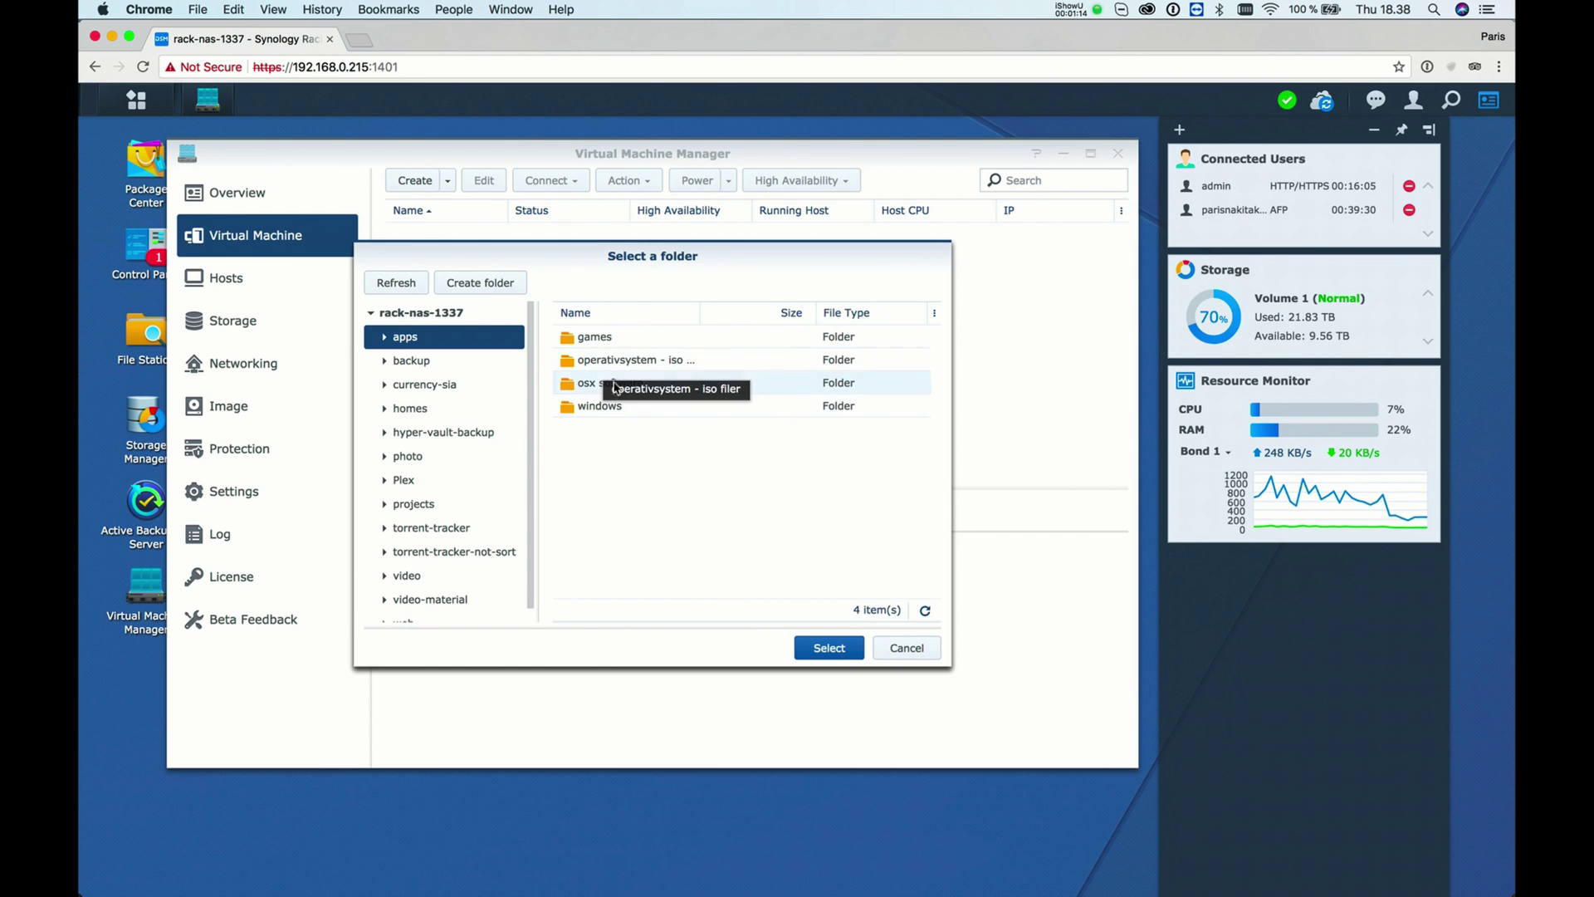
{"action": "double_click", "coordinate": [617, 362]}
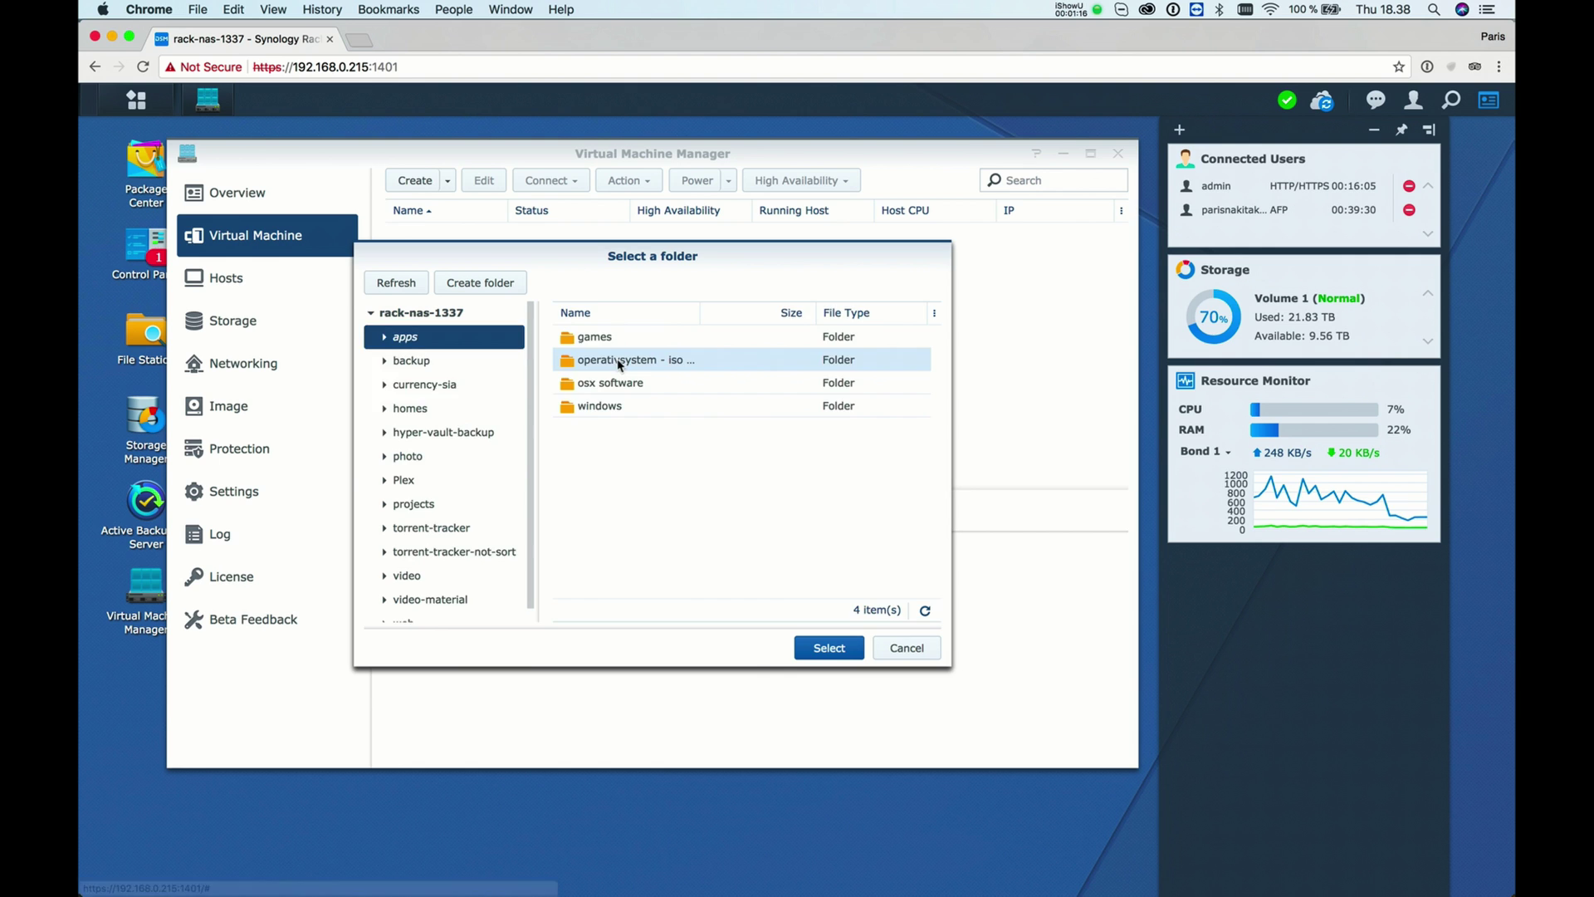
{"action": "double_click", "coordinate": [607, 340]}
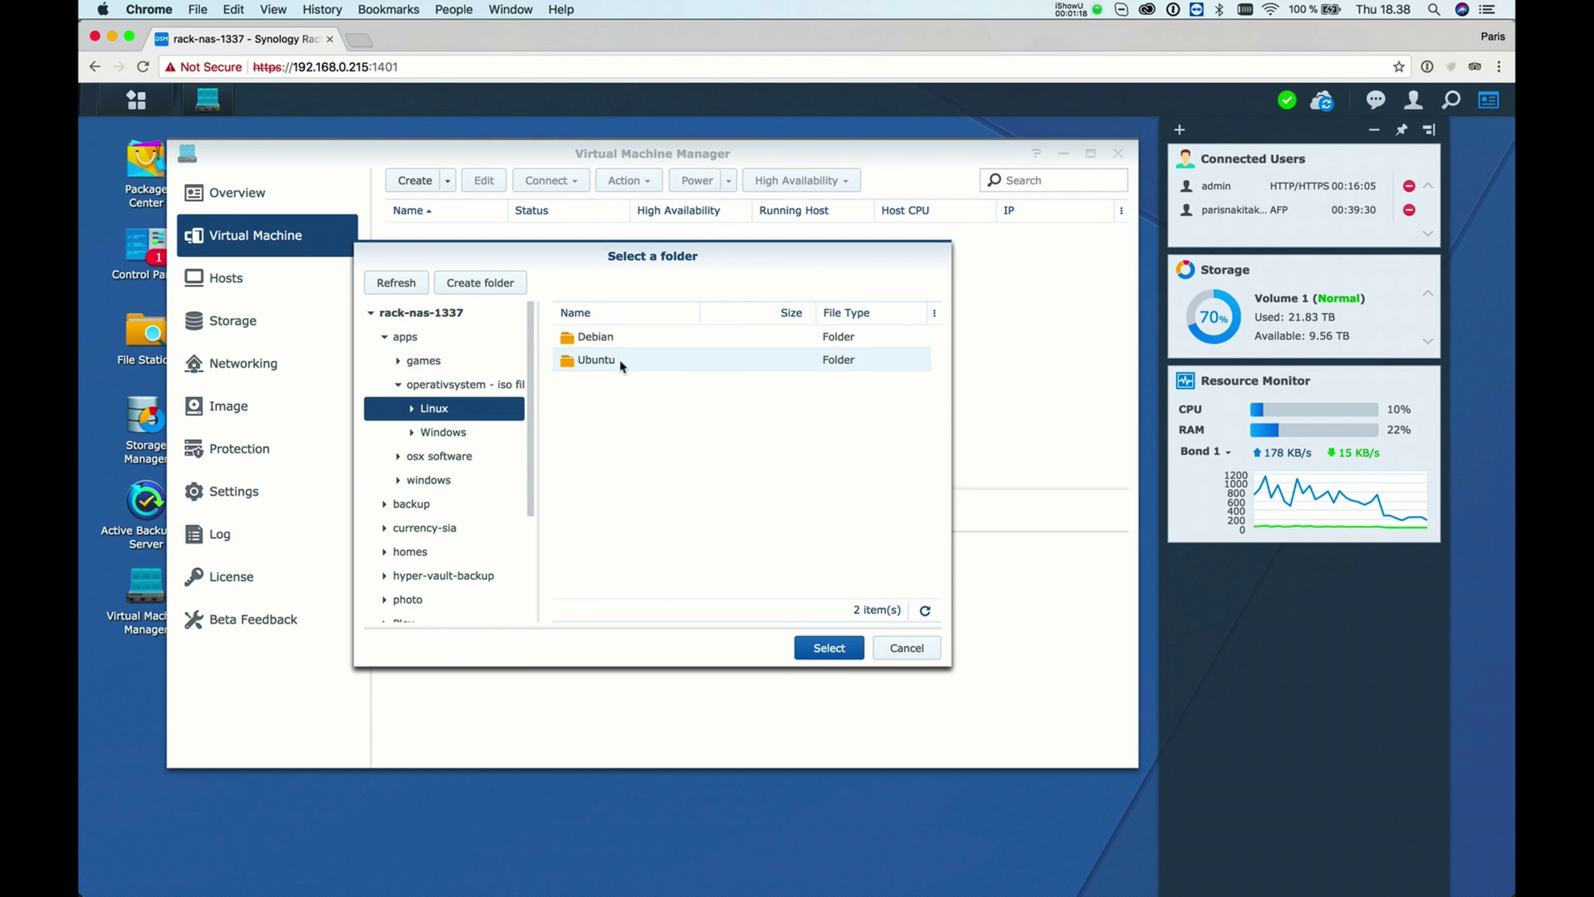
{"action": "double_click", "coordinate": [612, 363]}
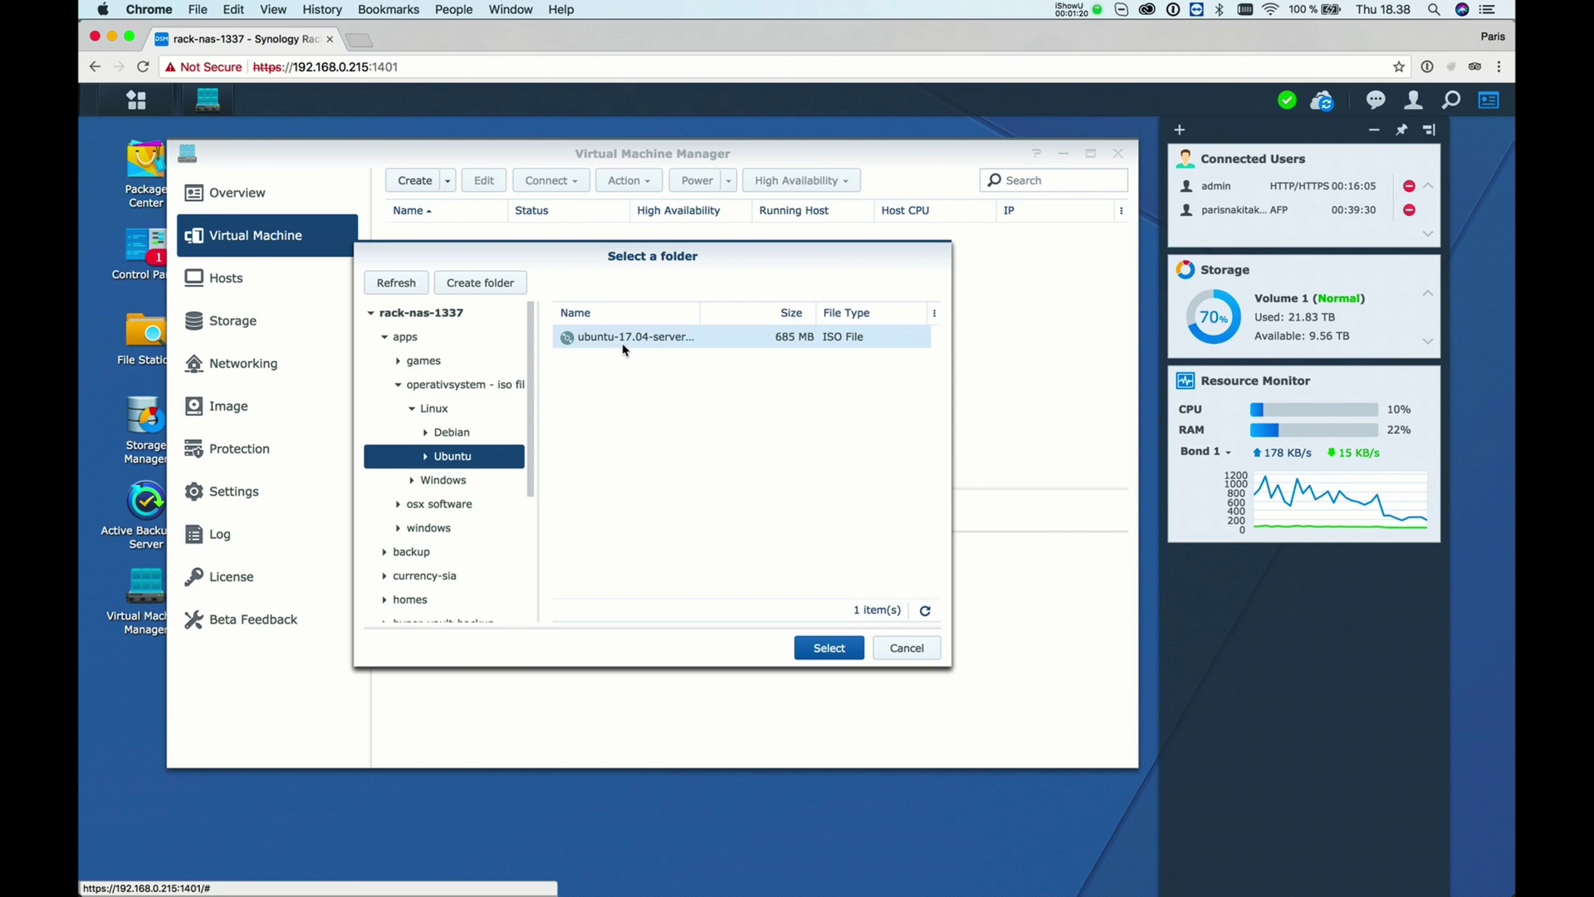
{"action": "double_click", "coordinate": [623, 334]}
Step: Give the machine a 100 GB virtual disk and keep Default VM Network
{"action": "left_click", "coordinate": [655, 453]}
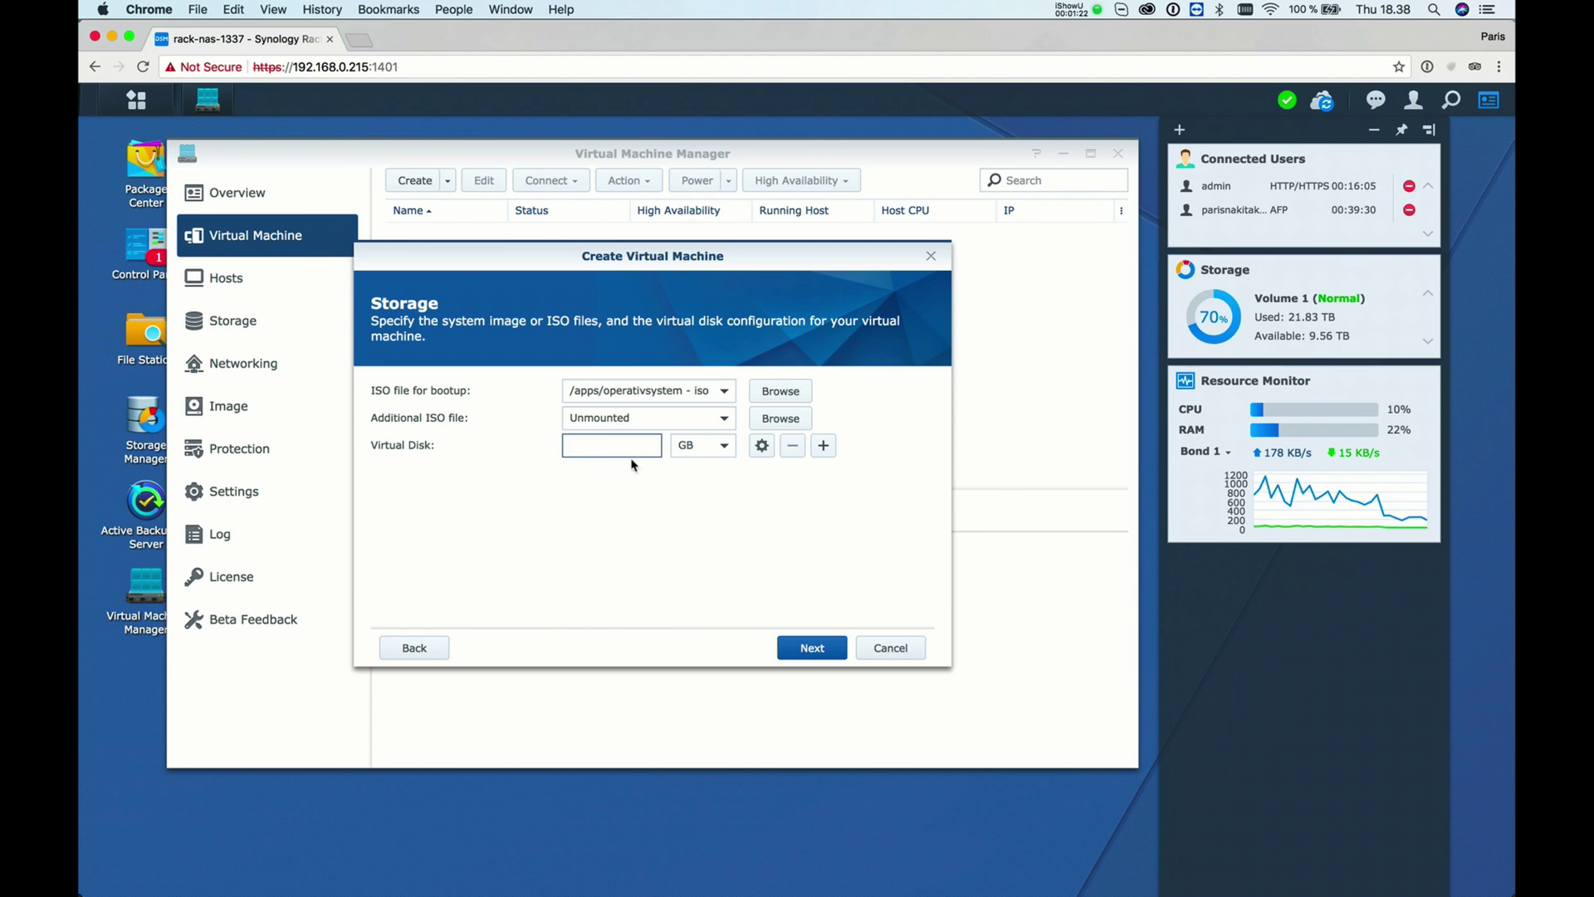
{"action": "type", "text": "100"}
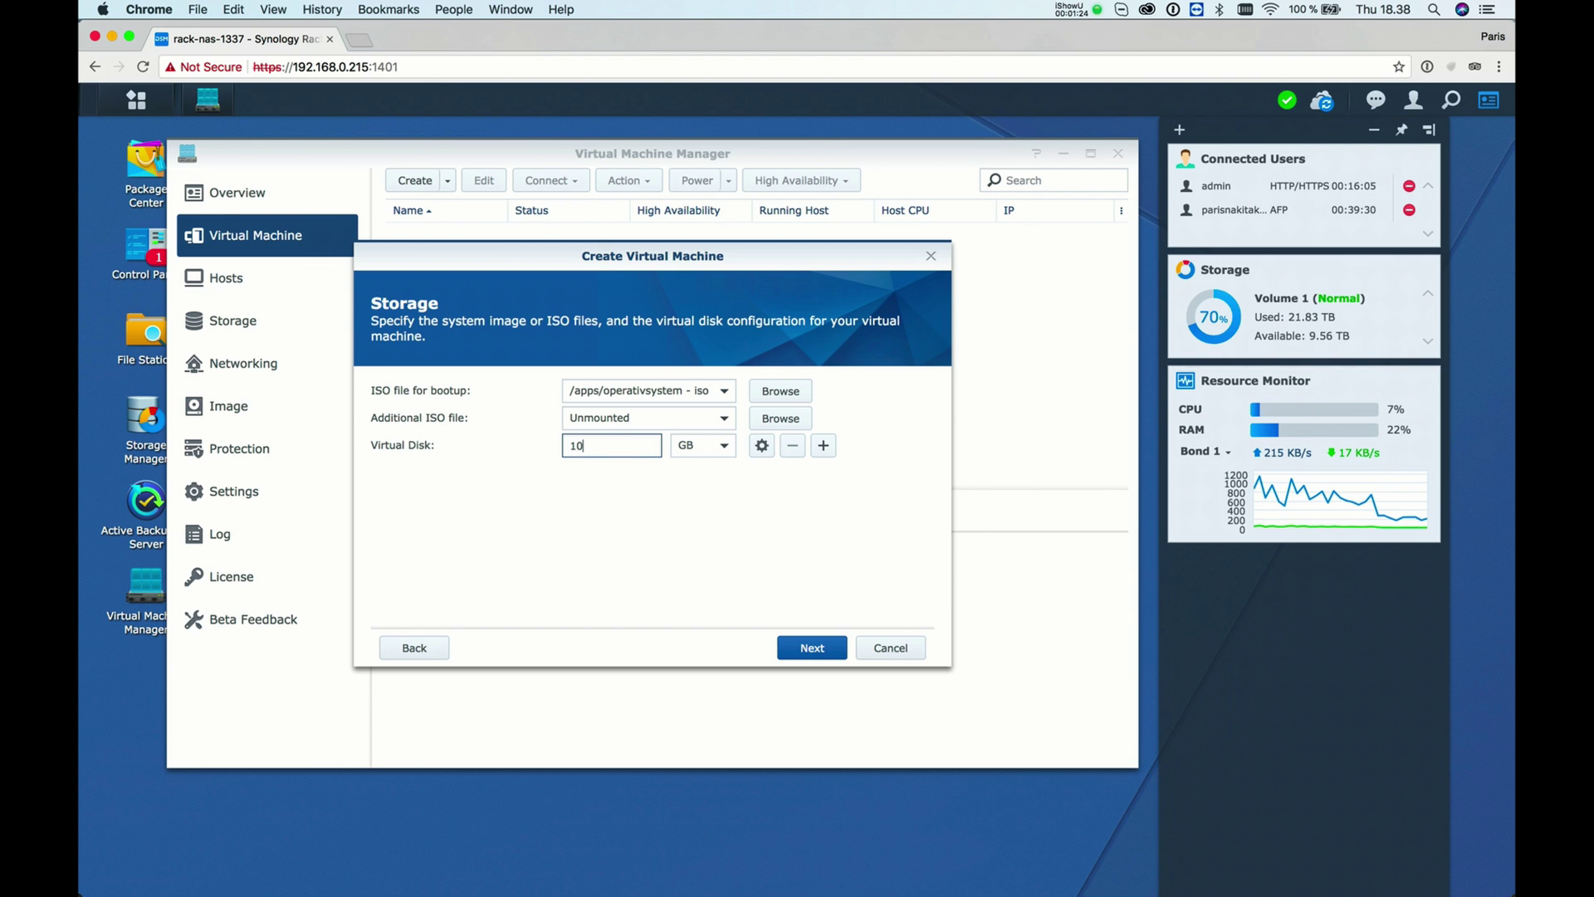
{"action": "left_click", "coordinate": [802, 659]}
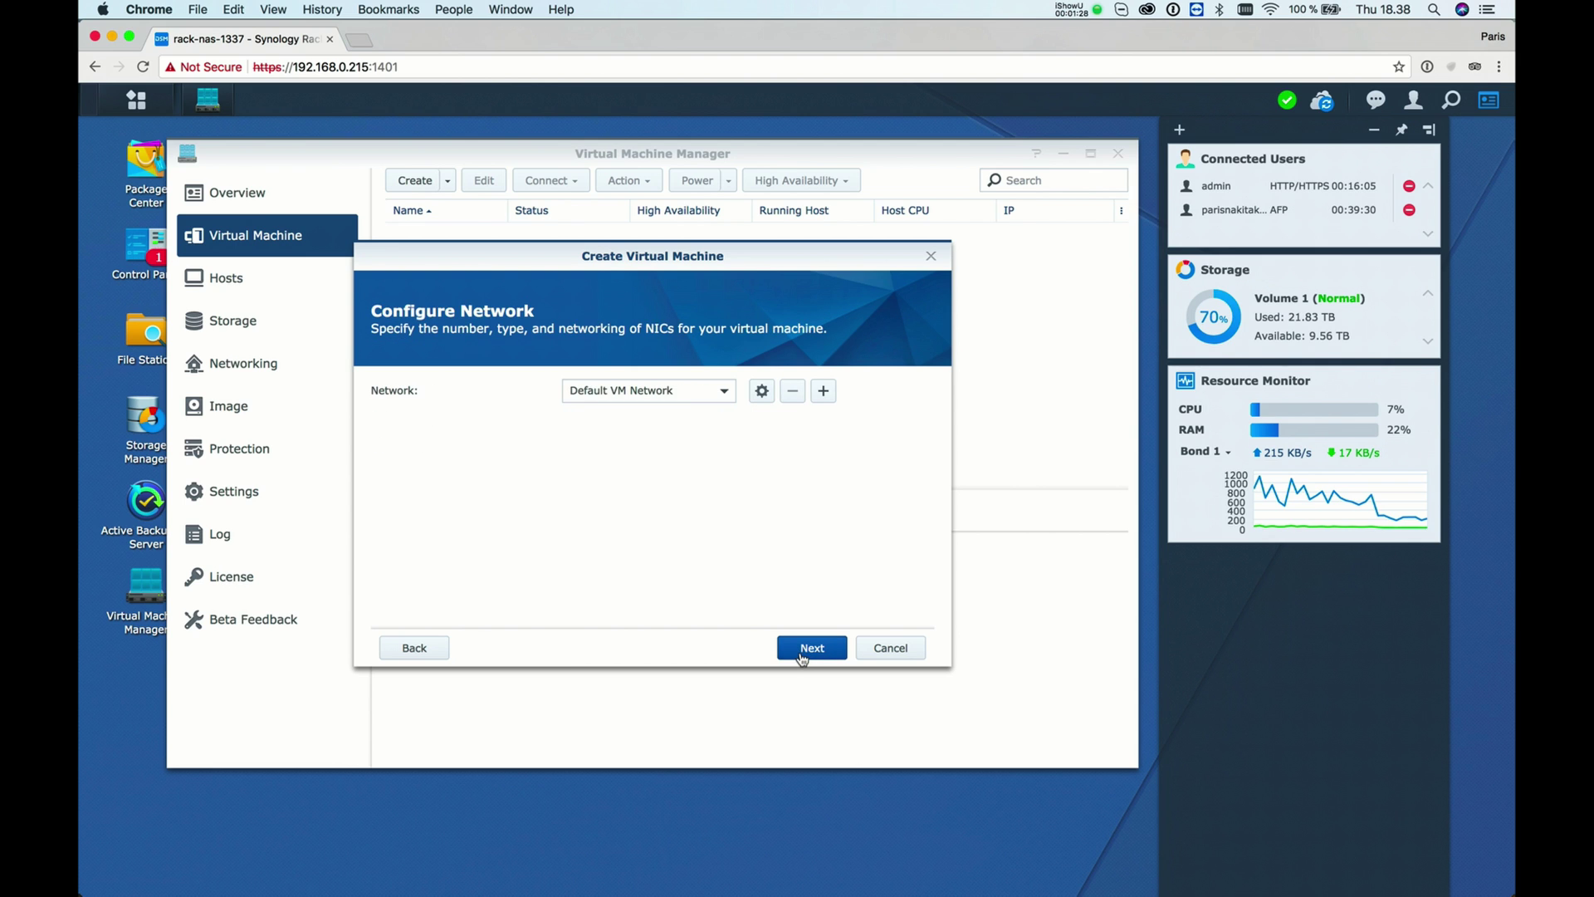
{"action": "left_click", "coordinate": [663, 396]}
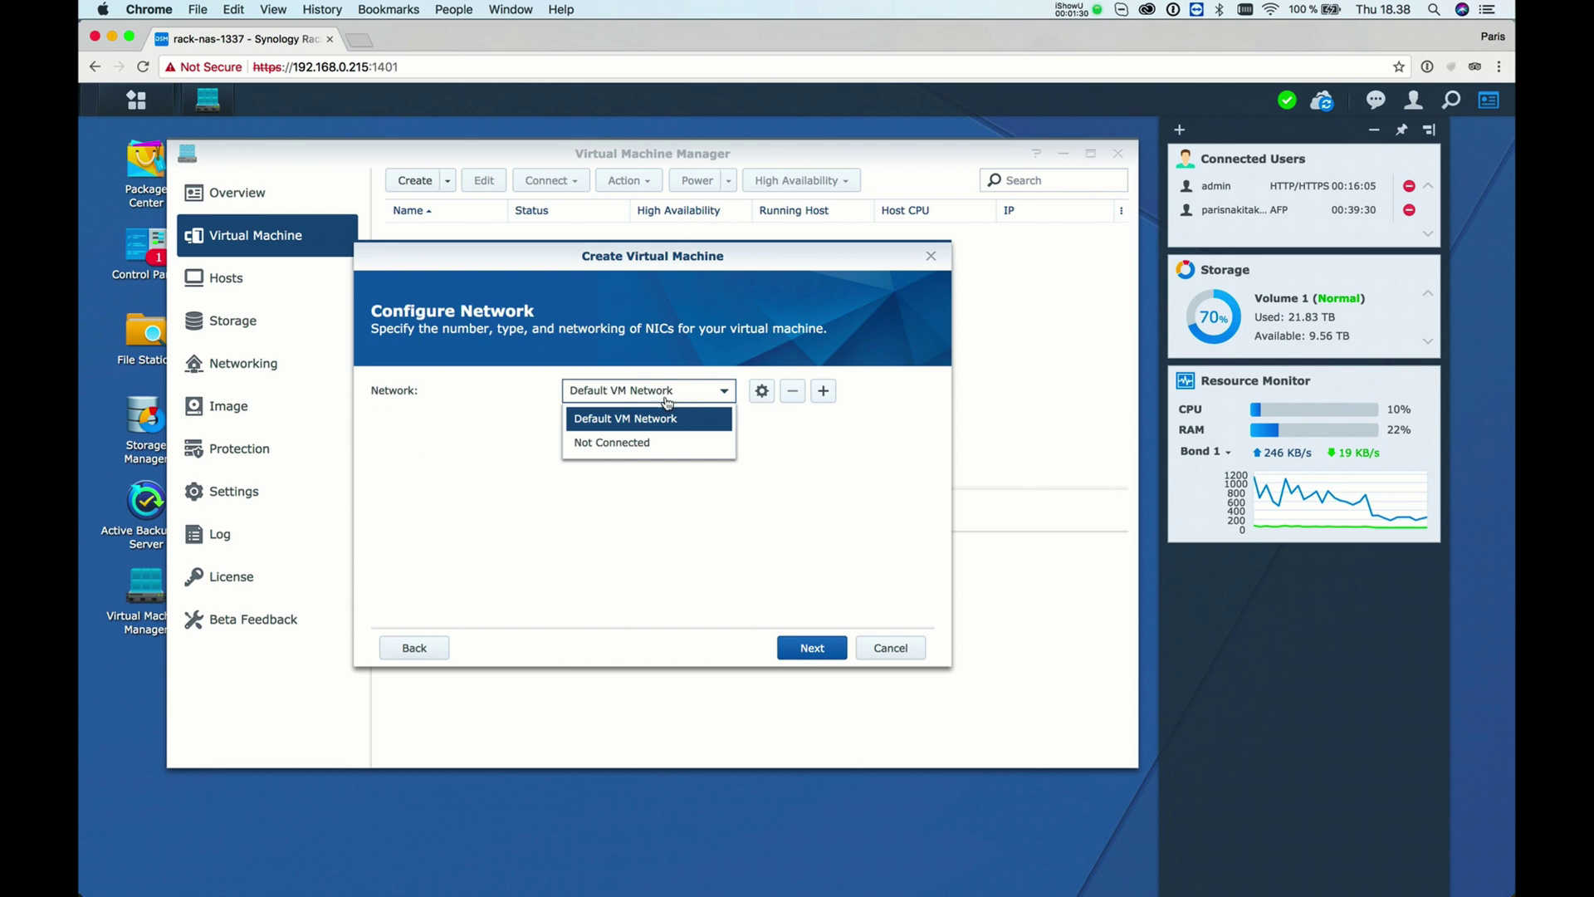
{"action": "left_click", "coordinate": [668, 418]}
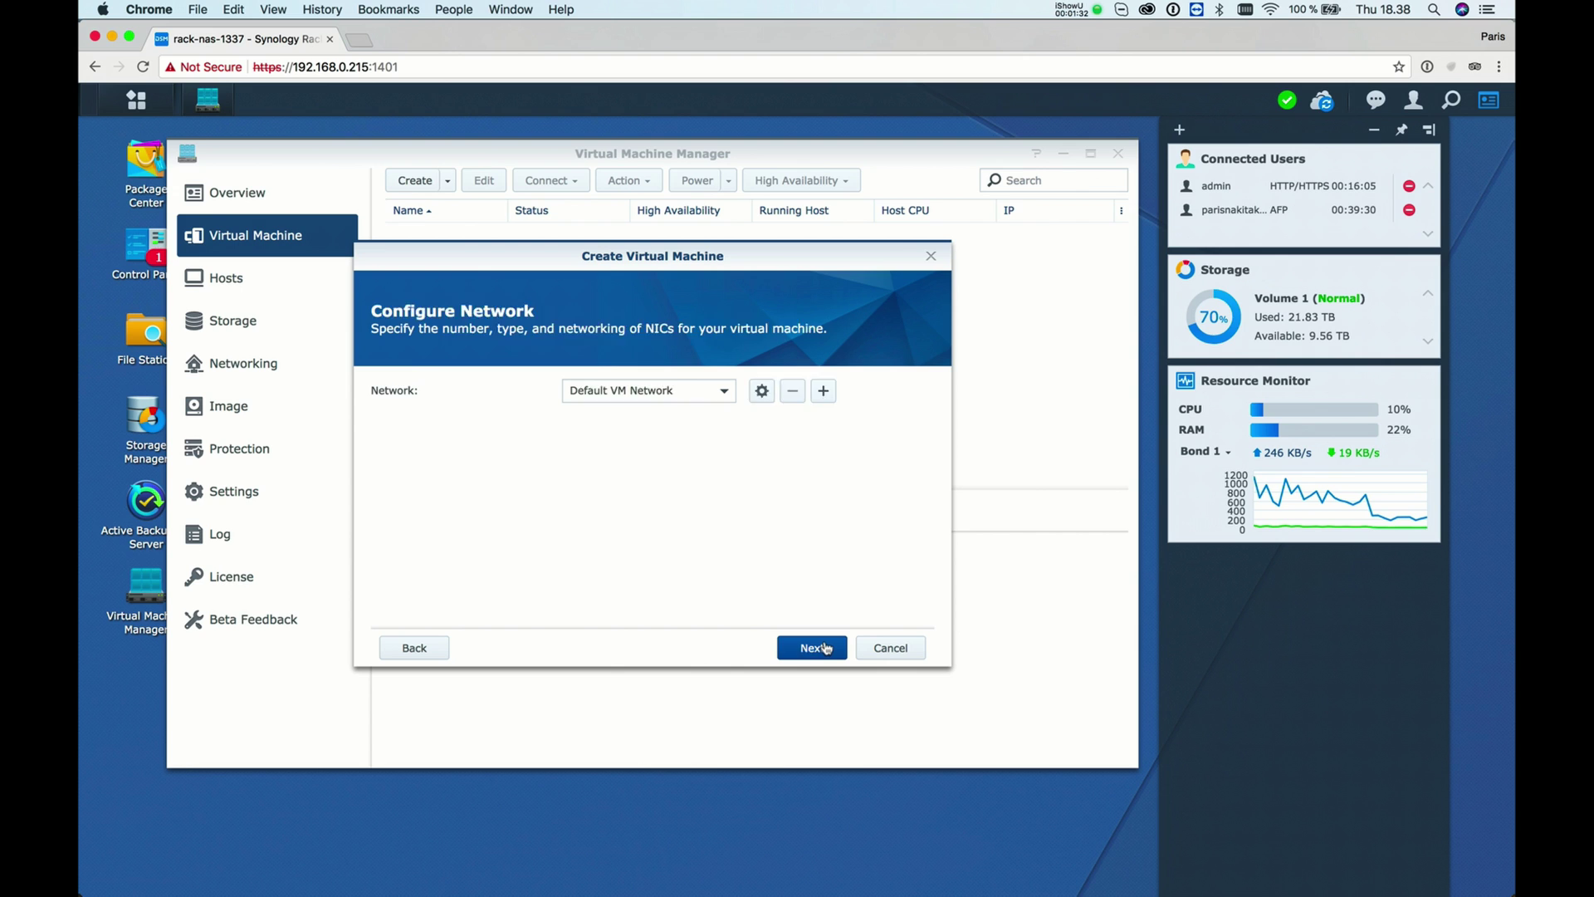
{"action": "left_click", "coordinate": [826, 648]}
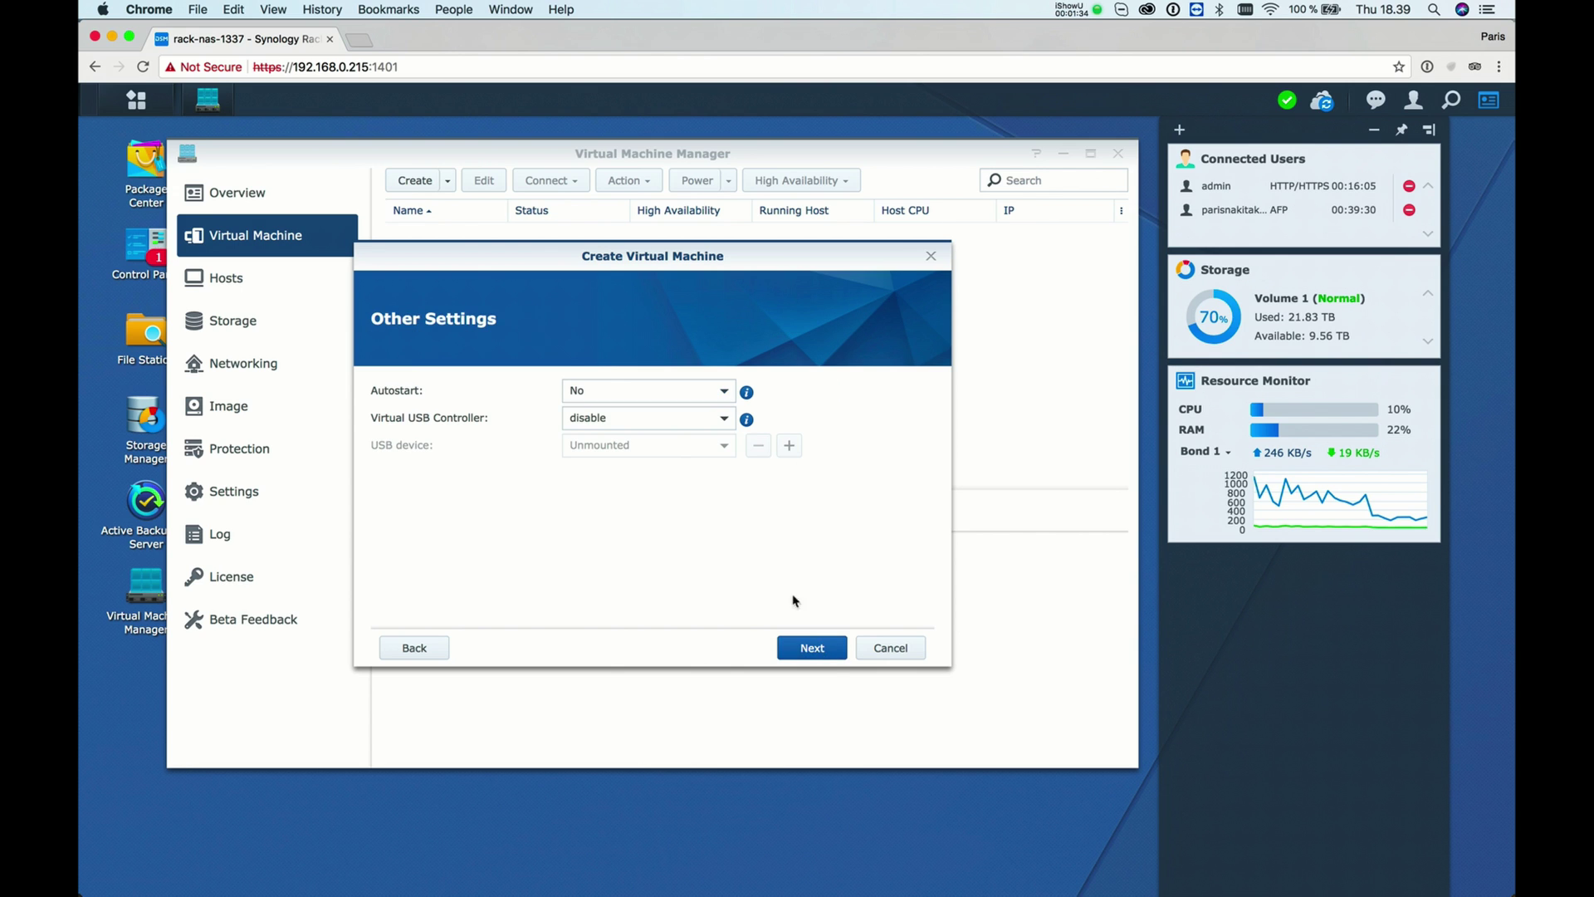
Step: Leave Autostart at No with the virtual USB controller disabled
{"action": "left_click", "coordinate": [631, 392]}
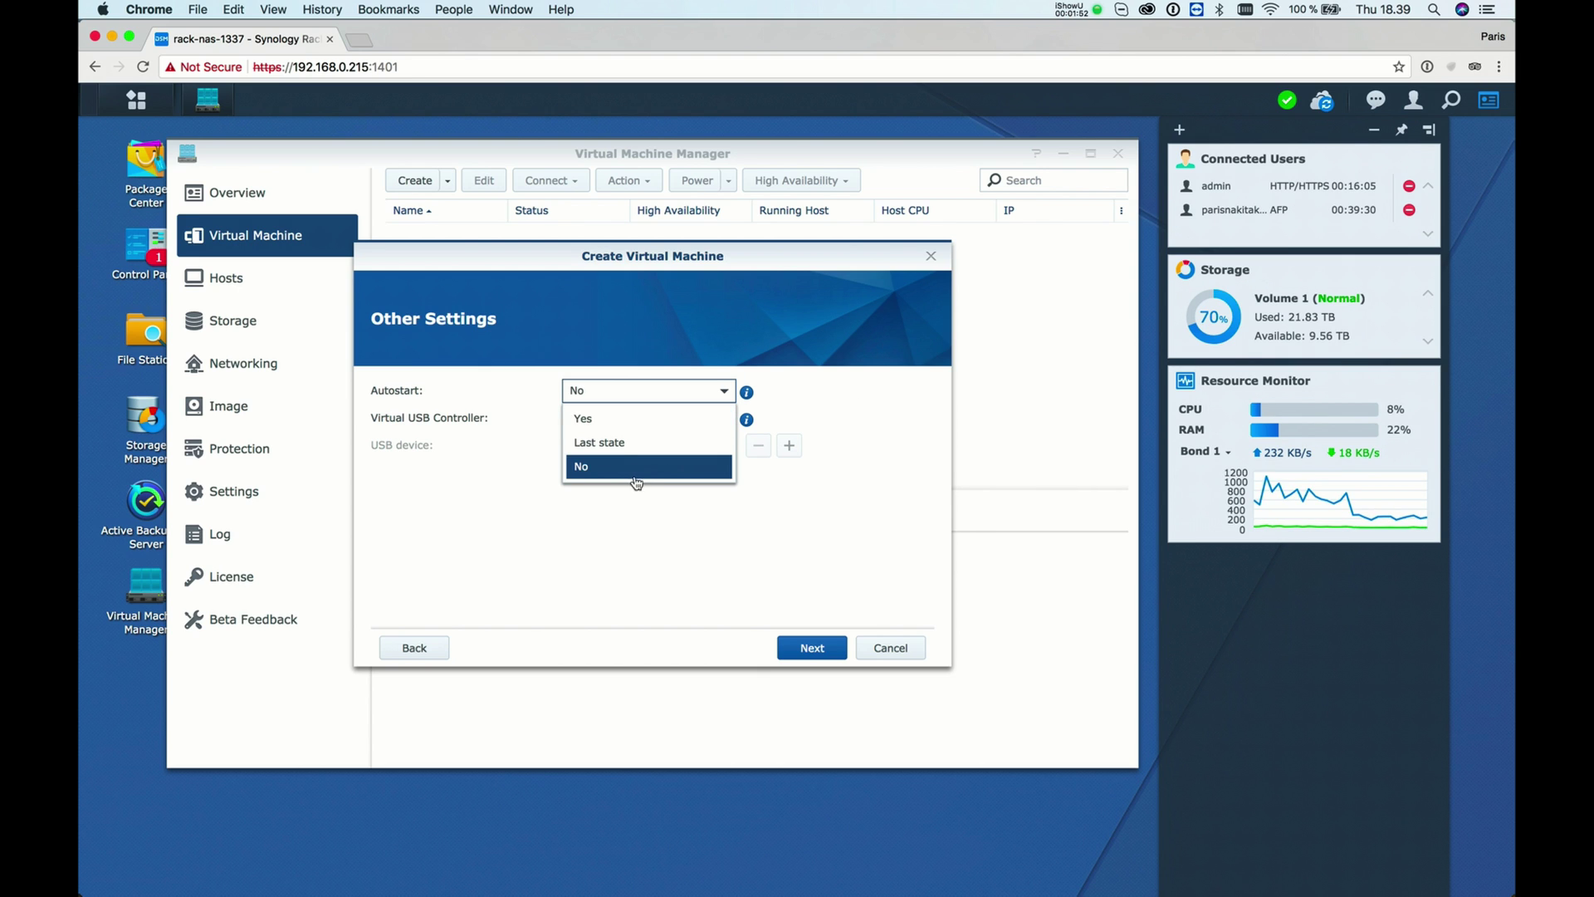
{"action": "left_click", "coordinate": [840, 508]}
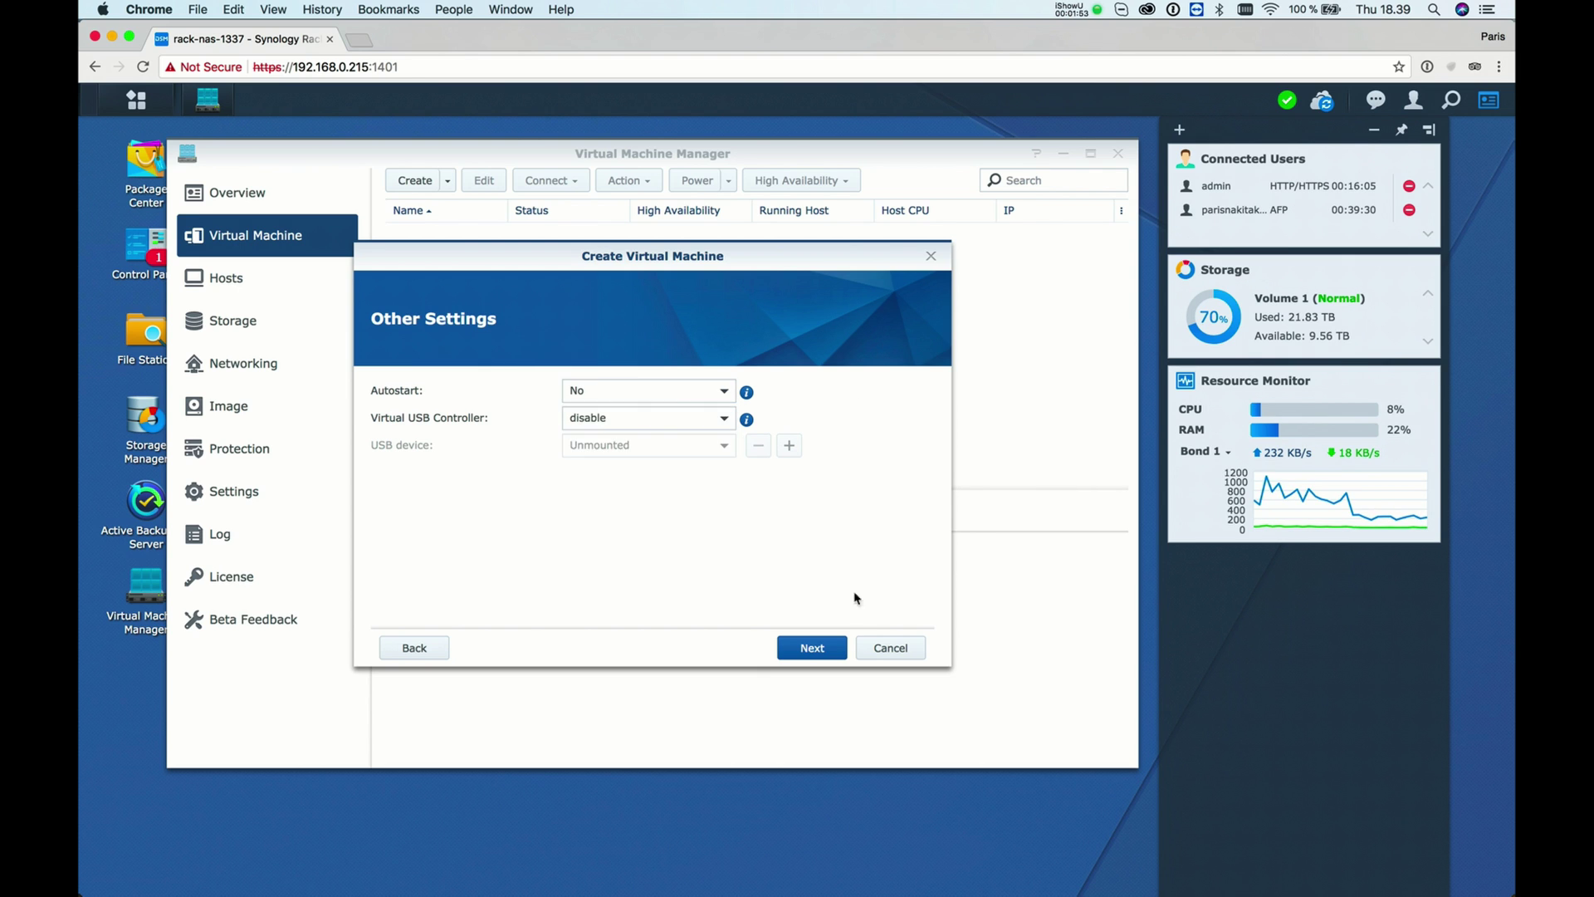
Step: Skip permissions, tick 'Power on the virtual machine after creation' in the summary, and apply
{"action": "left_click", "coordinate": [806, 649]}
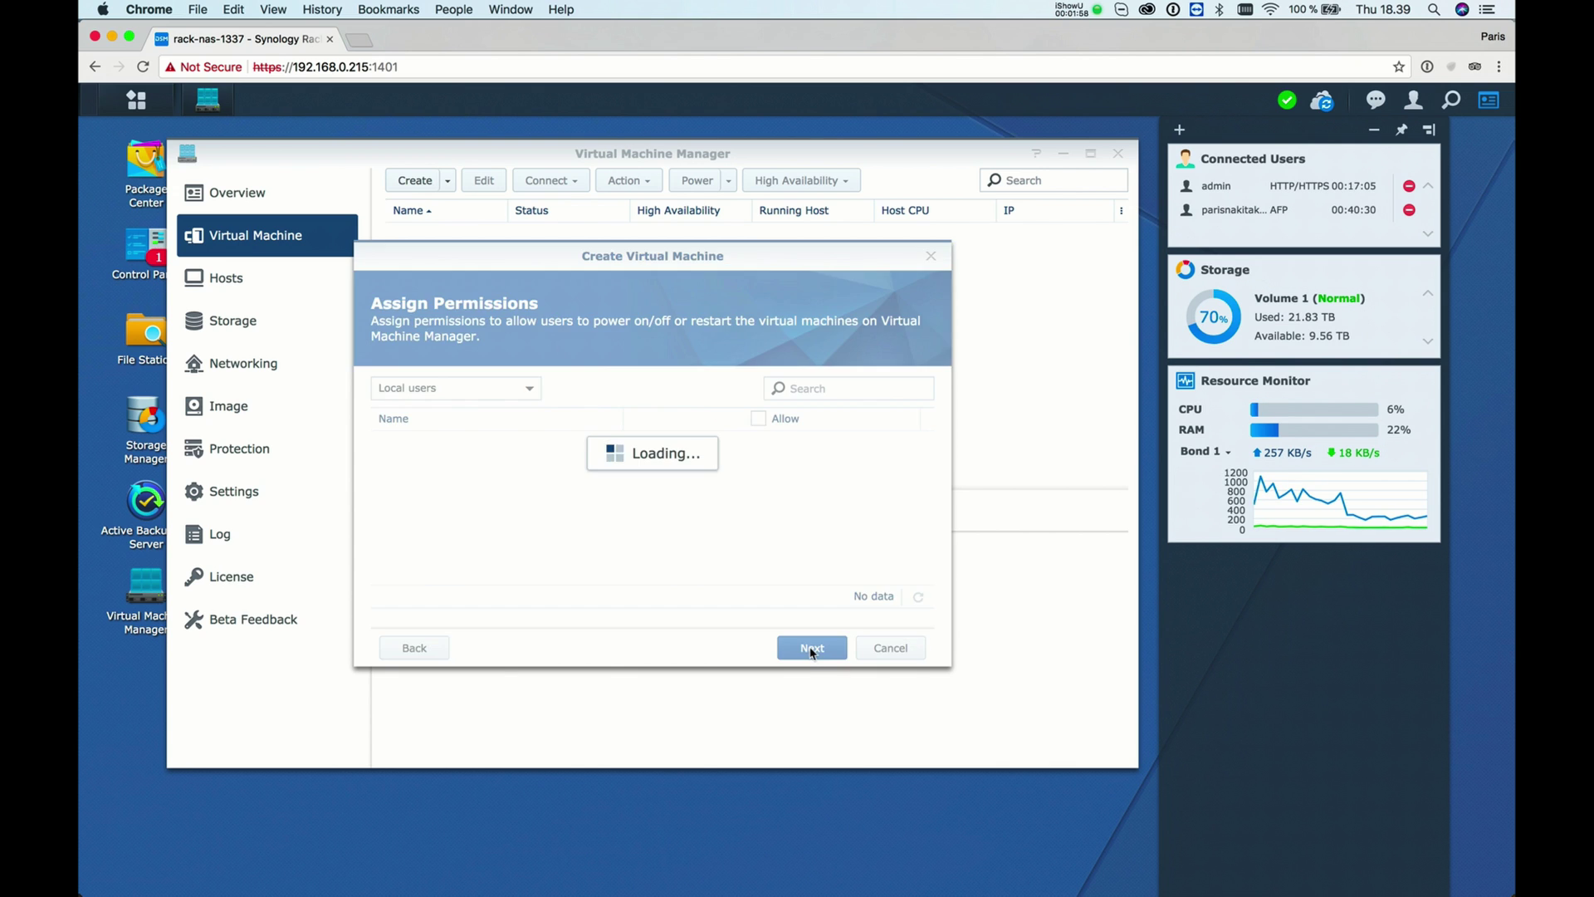
{"action": "left_click", "coordinate": [818, 648]}
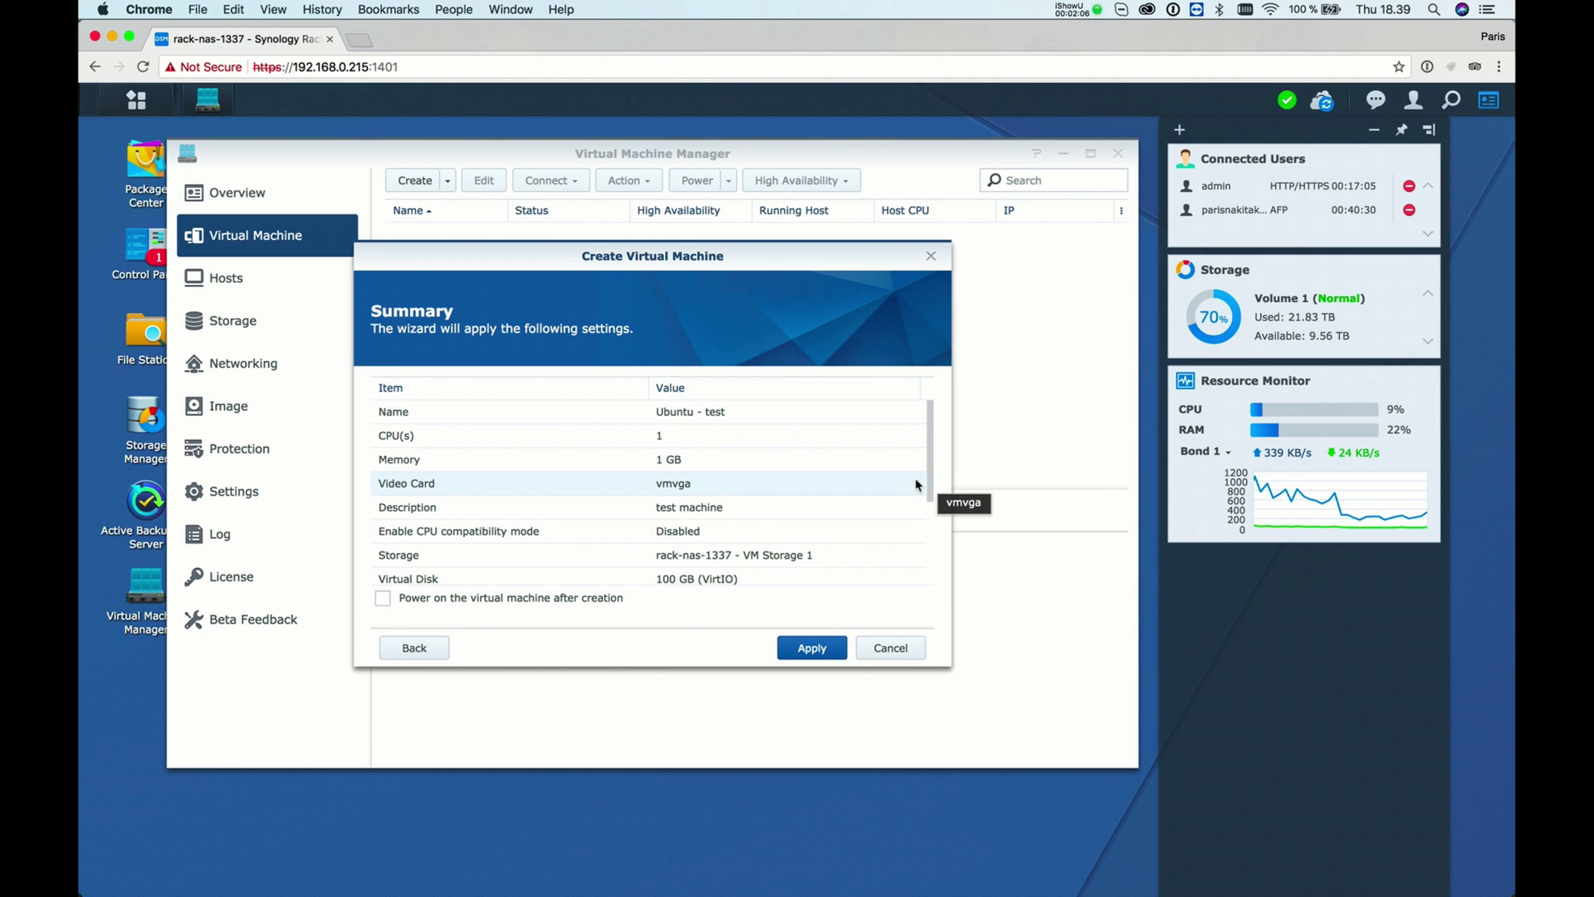
{"action": "left_click_drag", "start_coordinate": [935, 471], "coordinate": [932, 567]}
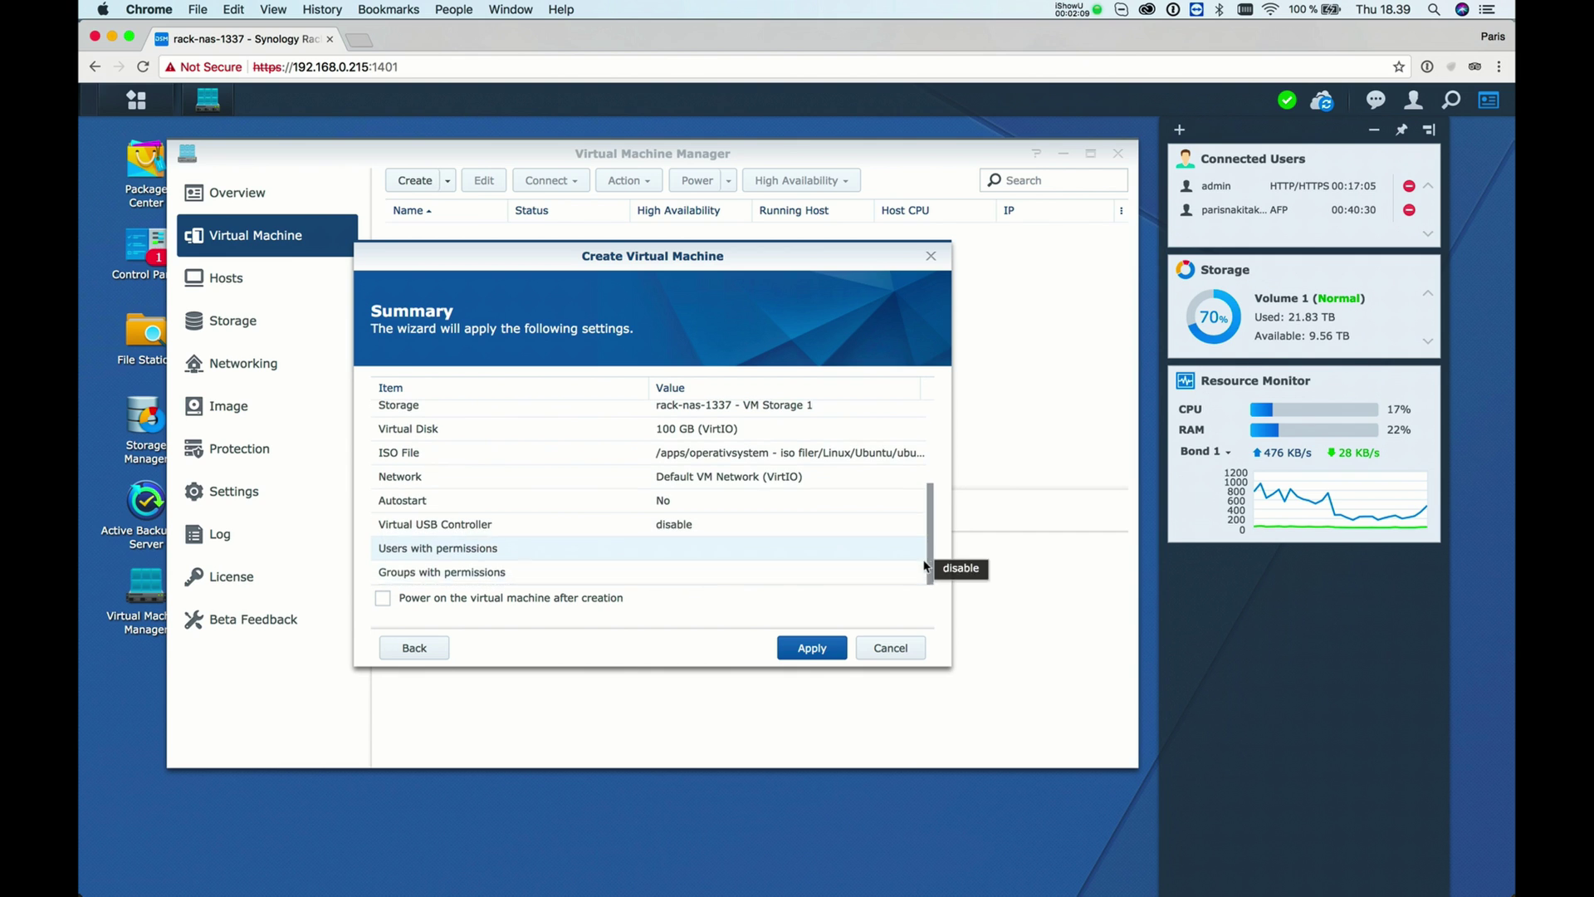
{"action": "left_click", "coordinate": [489, 603]}
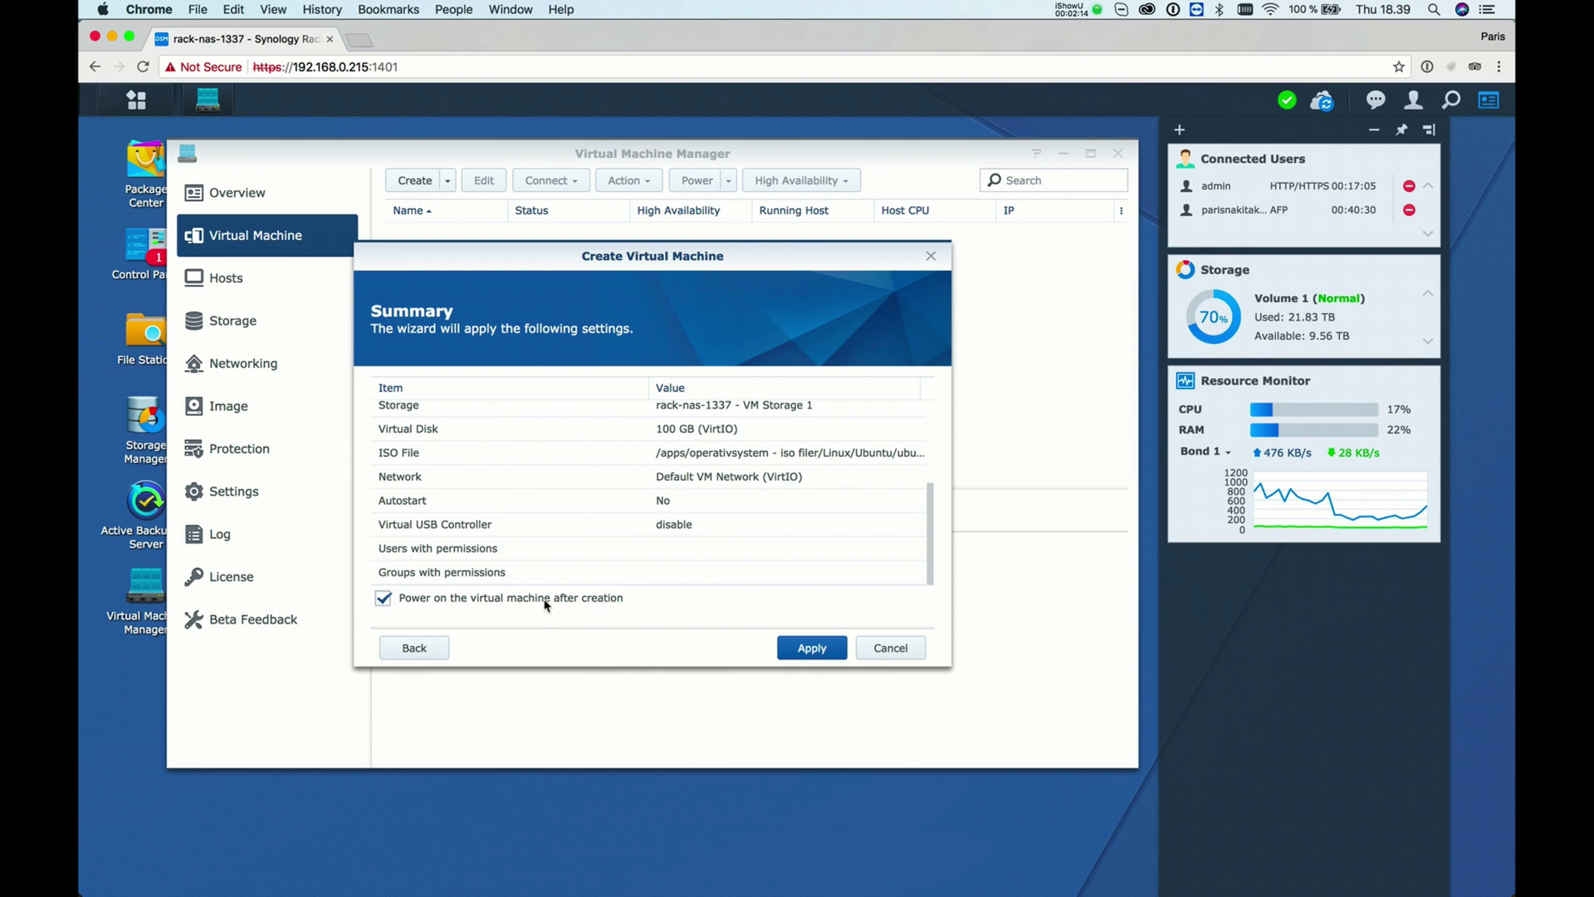
{"action": "left_click", "coordinate": [804, 651]}
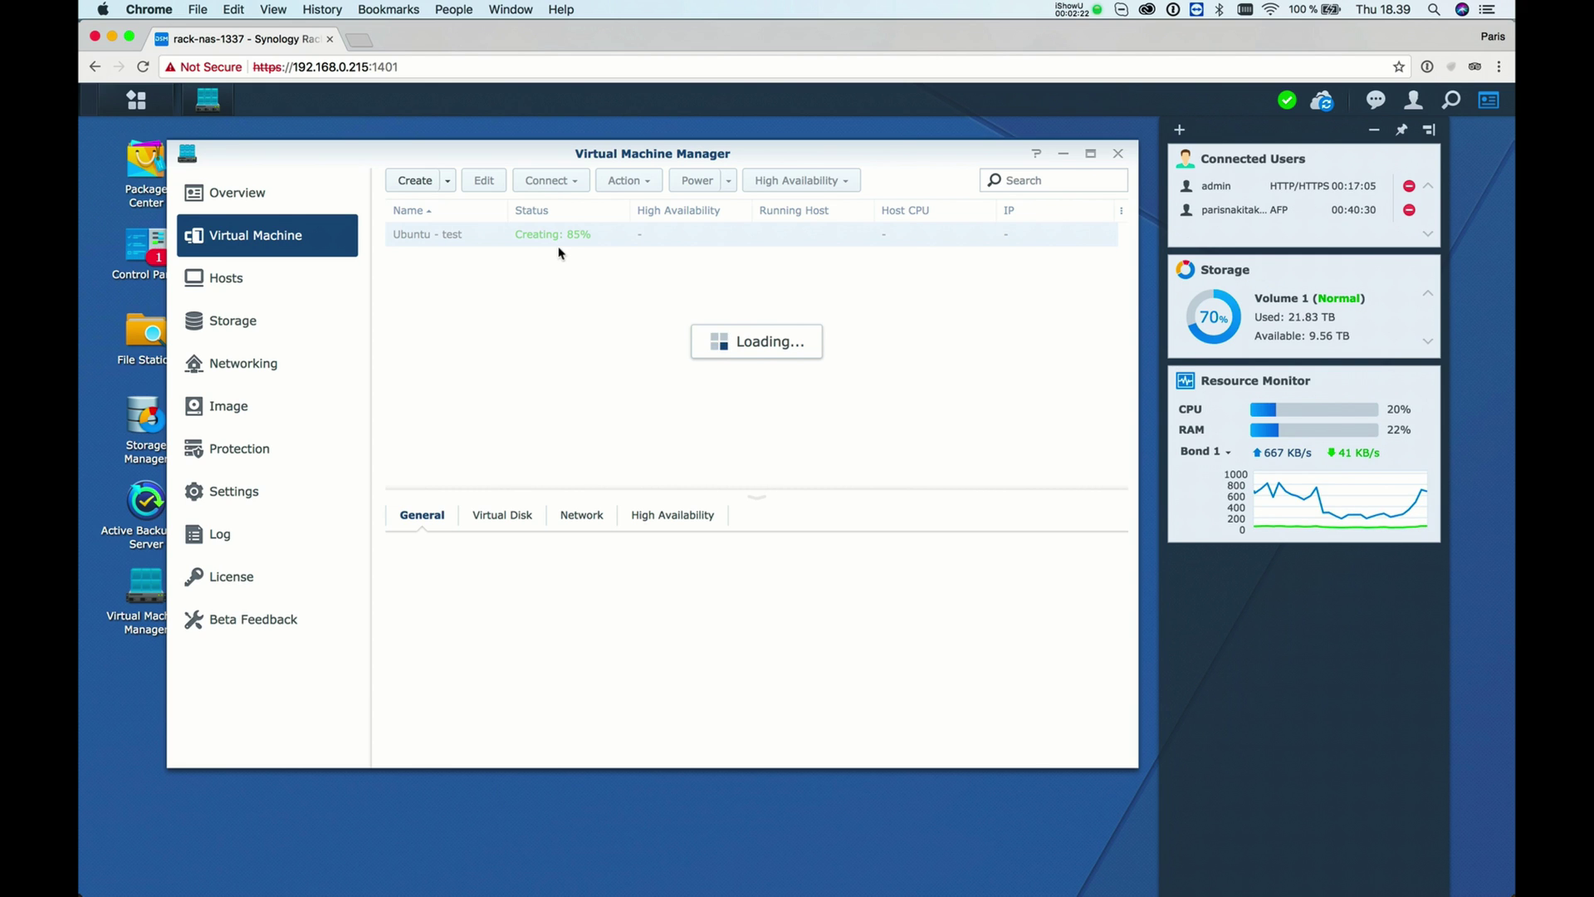
Step: Connect to the Ubuntu - test console and accept English in the installer boot menu
{"action": "left_click", "coordinate": [546, 181]}
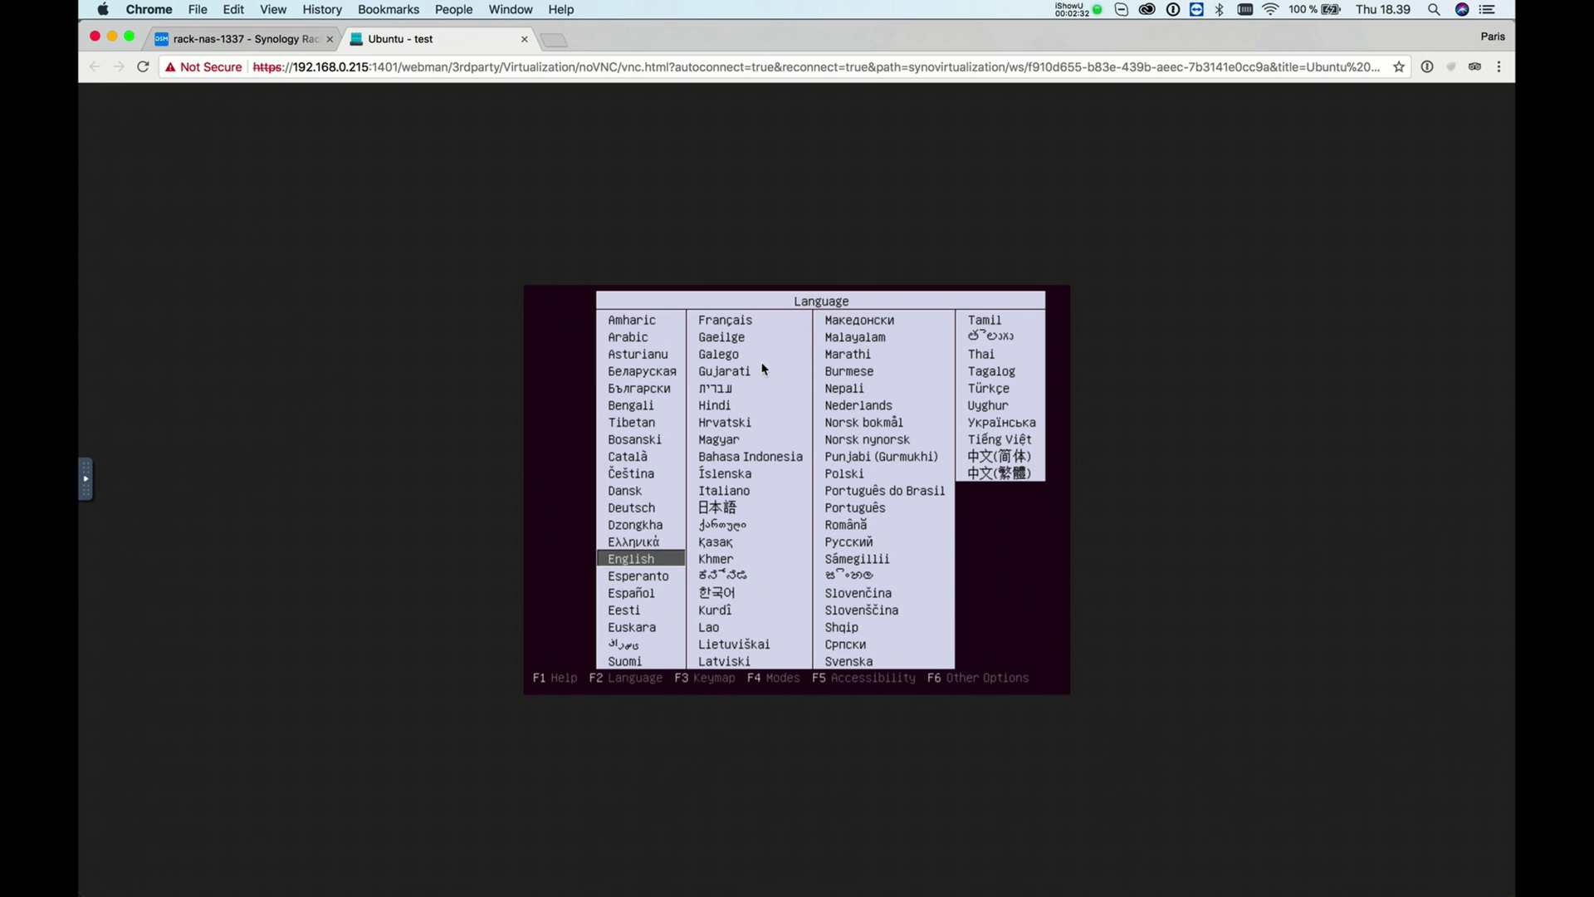
{"action": "key", "text": "Return"}
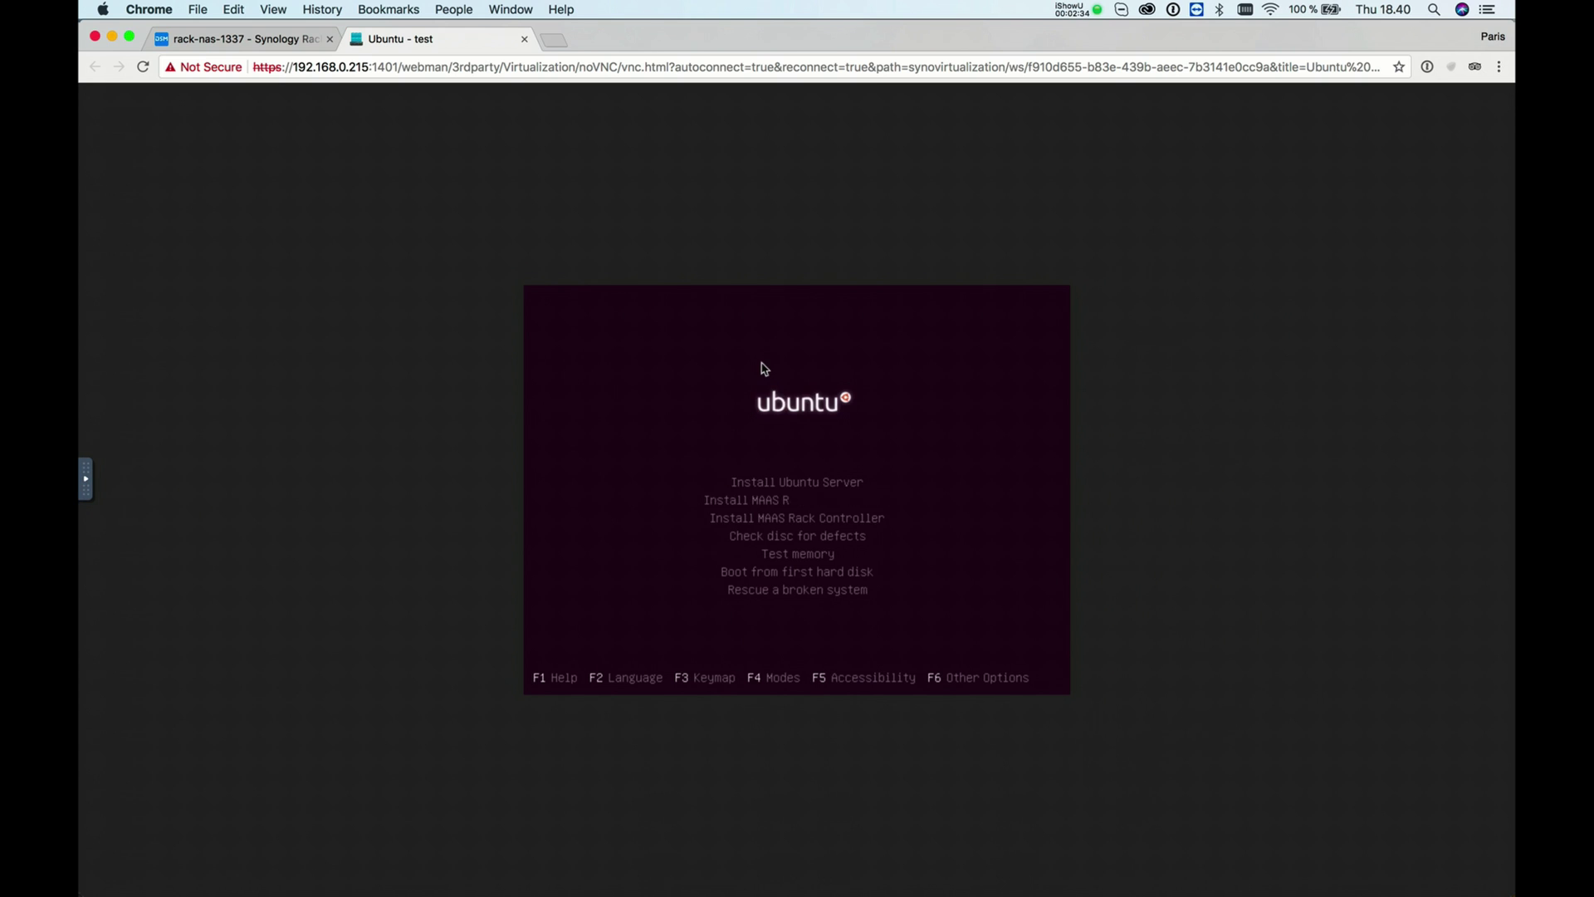